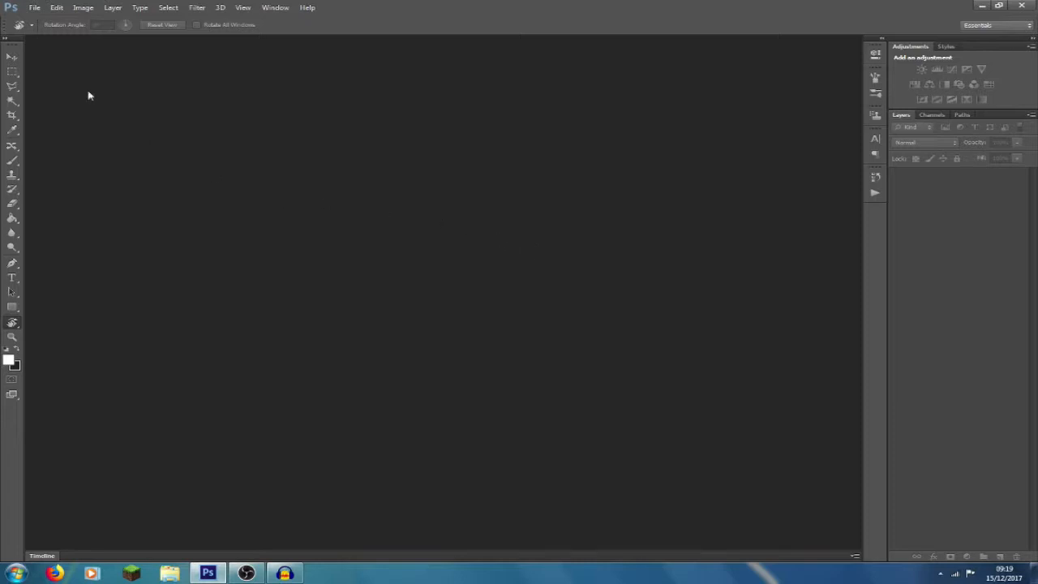
- Open the youtube-banner-template JPEG image from the Desktop
click(35, 10)
click(41, 30)
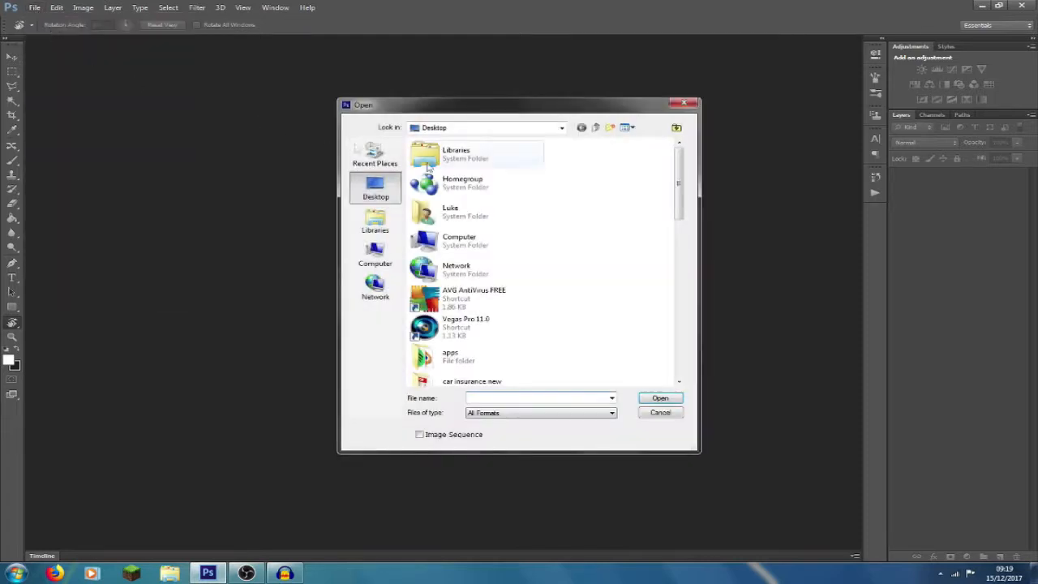
scroll(613, 222, down, 10)
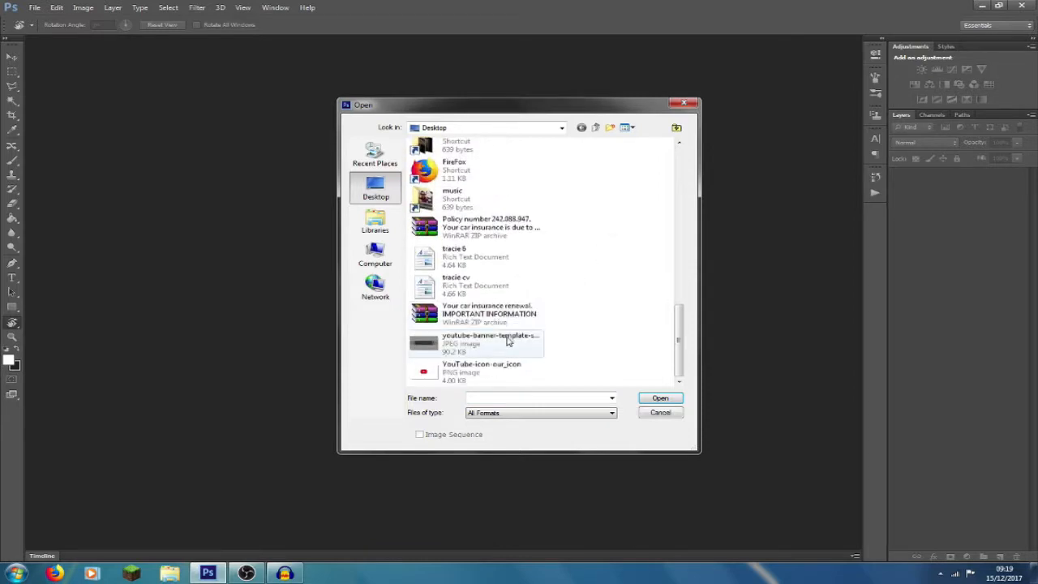
double_click(508, 341)
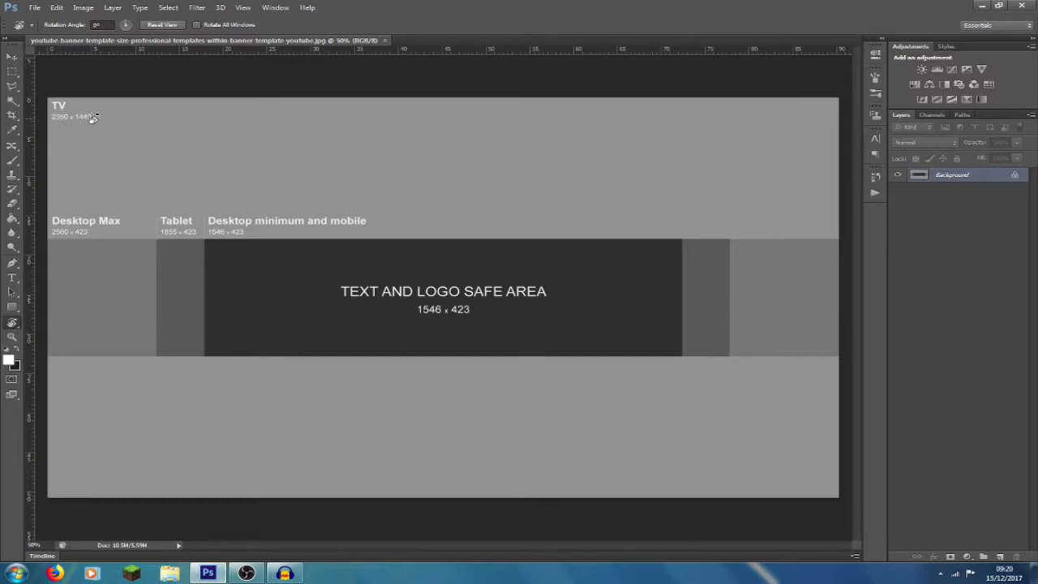
- Convert the locked Background into a regular layer named Layer 0 with normal mode and 100% opacity
click(969, 203)
double_click(996, 181)
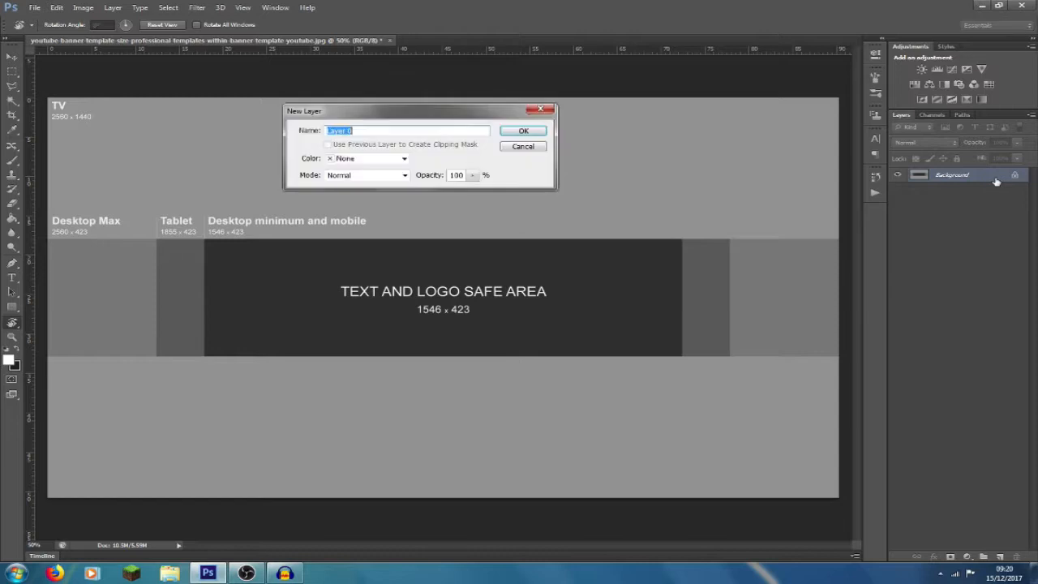
click(523, 131)
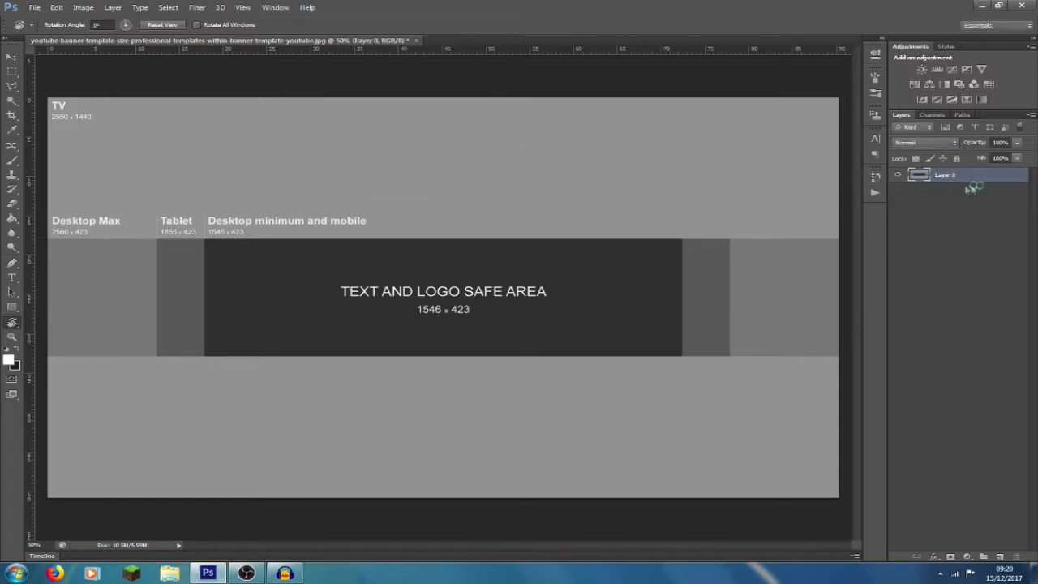
- Lower the opacity of the template layer, Layer 0, to about 85%
click(1018, 143)
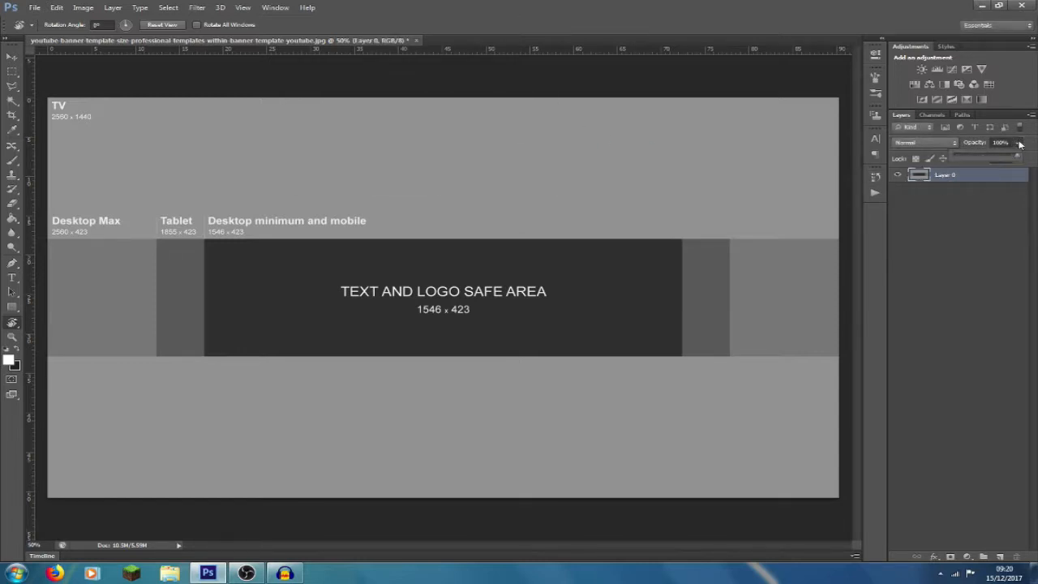
drag(1007, 156, 1004, 157)
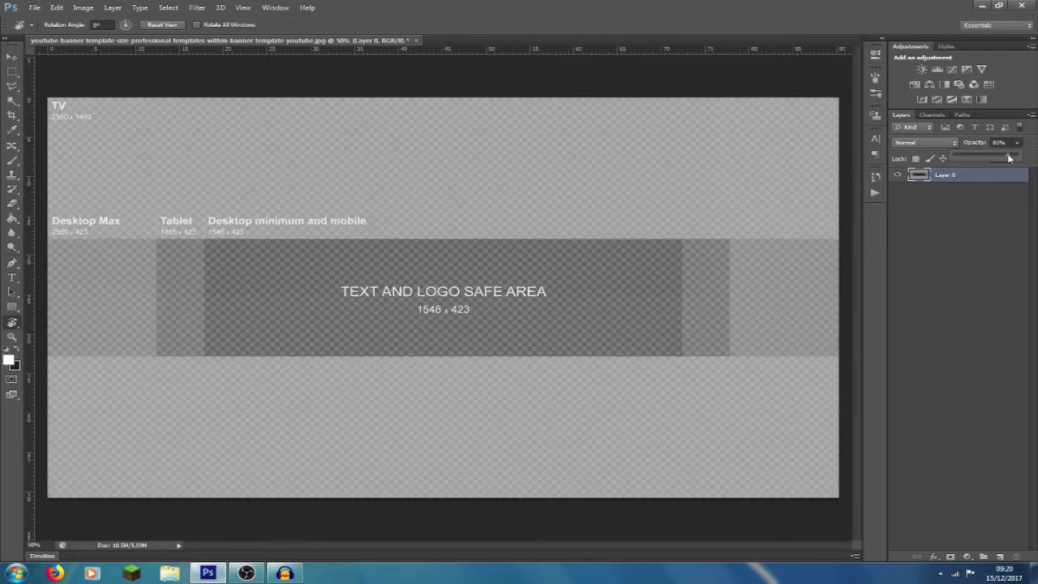
click(1018, 143)
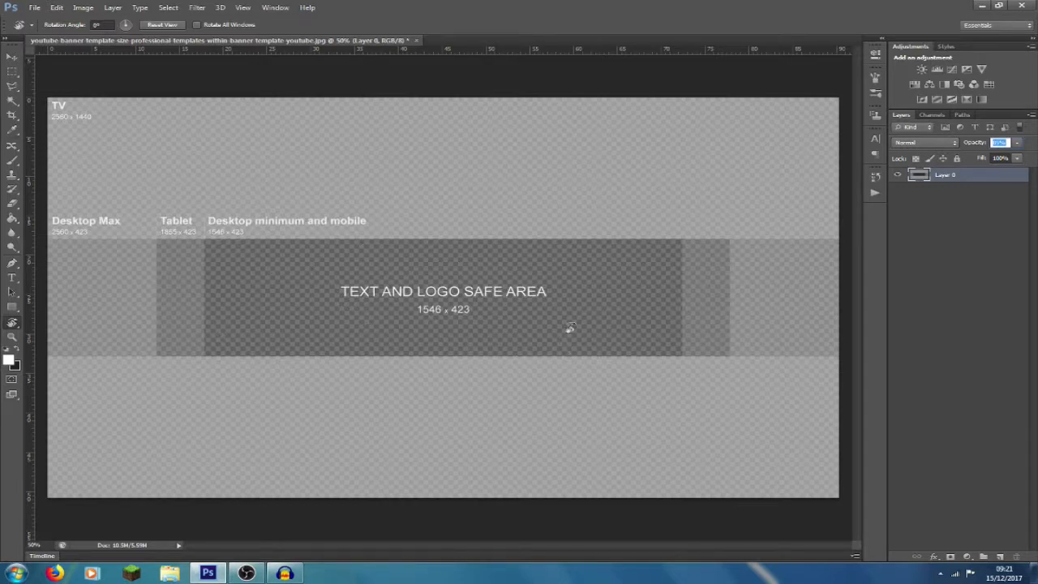
- Place the grunge.png background image into the banner document
click(34, 7)
click(73, 189)
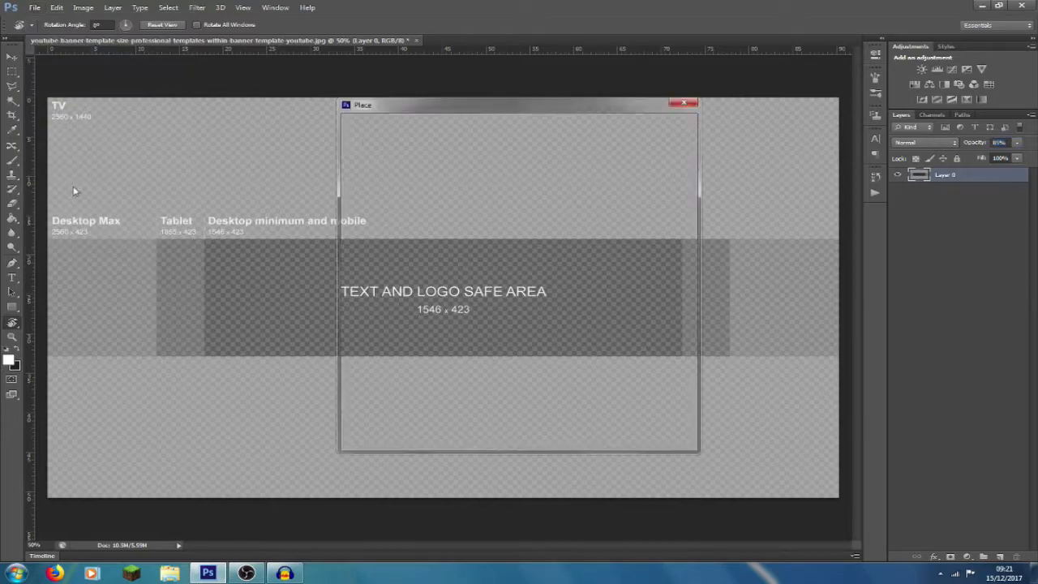
double_click(615, 314)
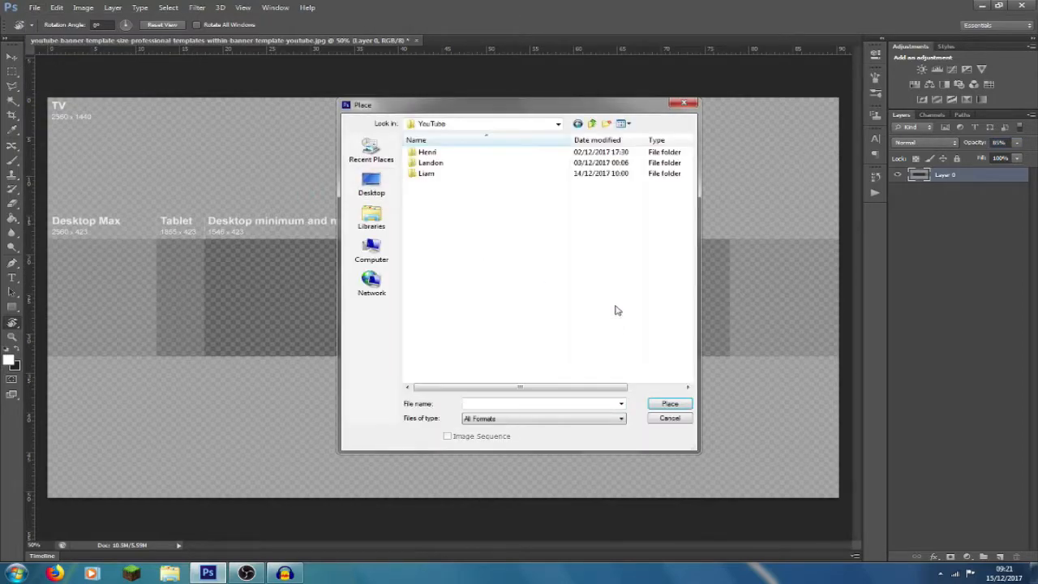
click(508, 174)
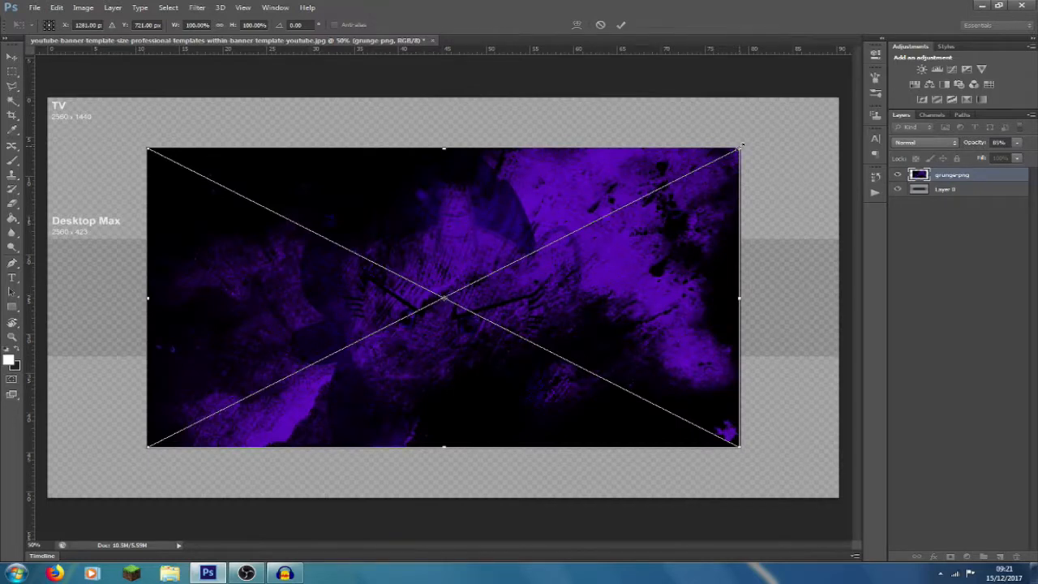
- Enlarge the placed grunge image to about 137% to cover the canvas and move its layer beneath the template layer
drag(740, 146, 837, 104)
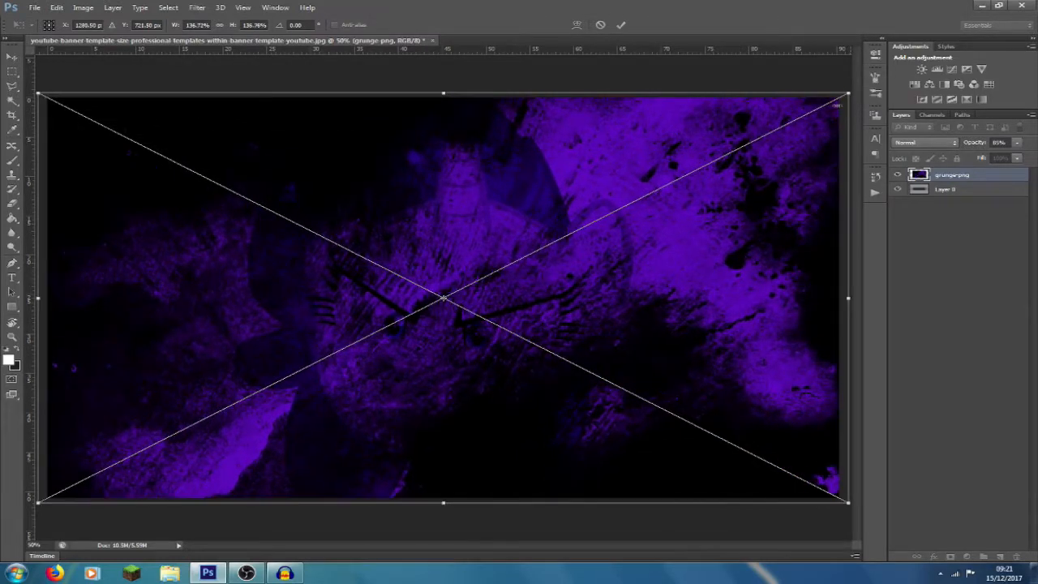
click(622, 26)
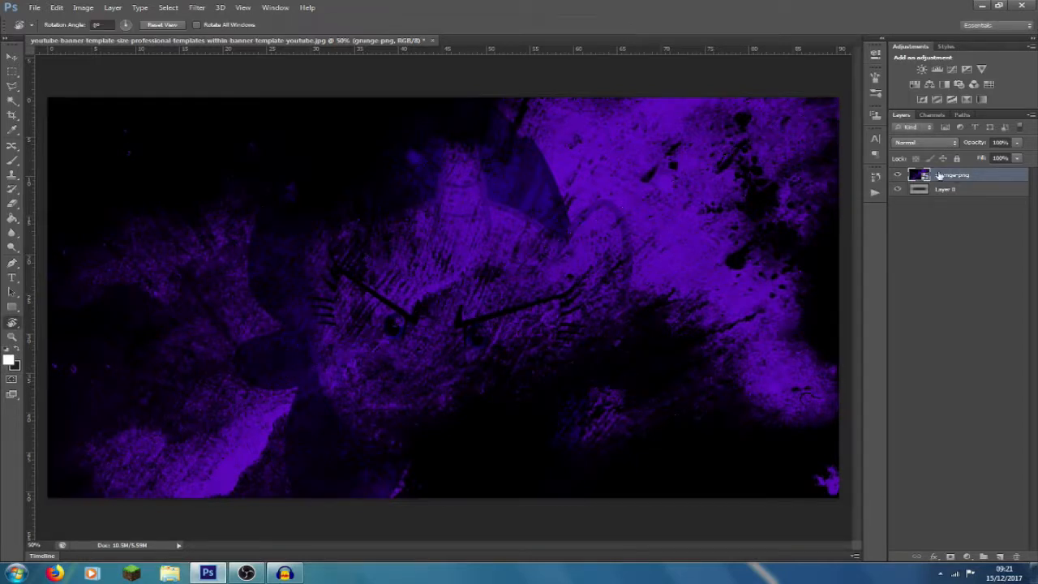
drag(954, 177, 961, 224)
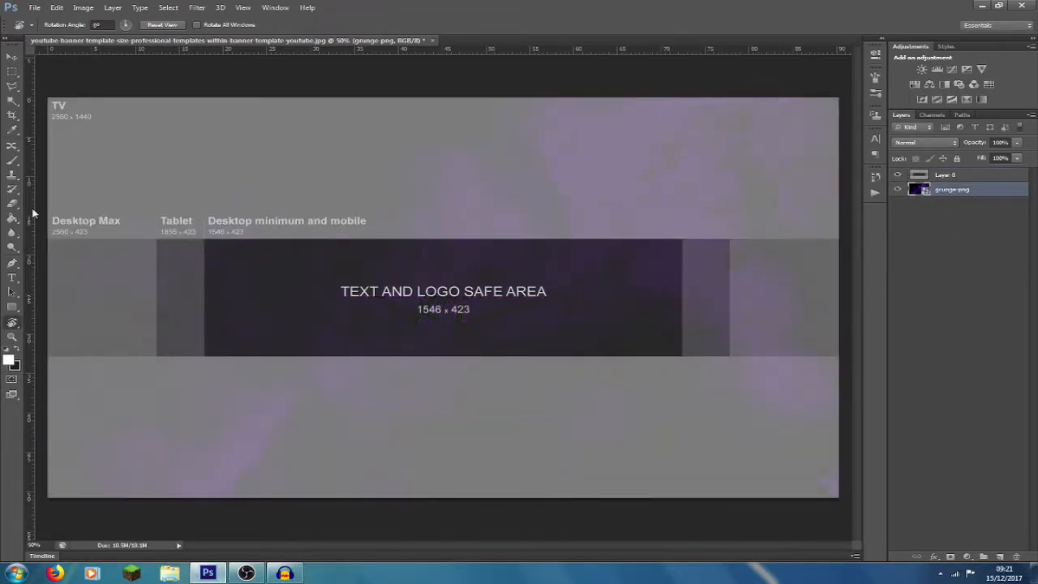
- Add the text "XIRO" at the upper middle of the safe area, with its layer above the template layer
click(10, 278)
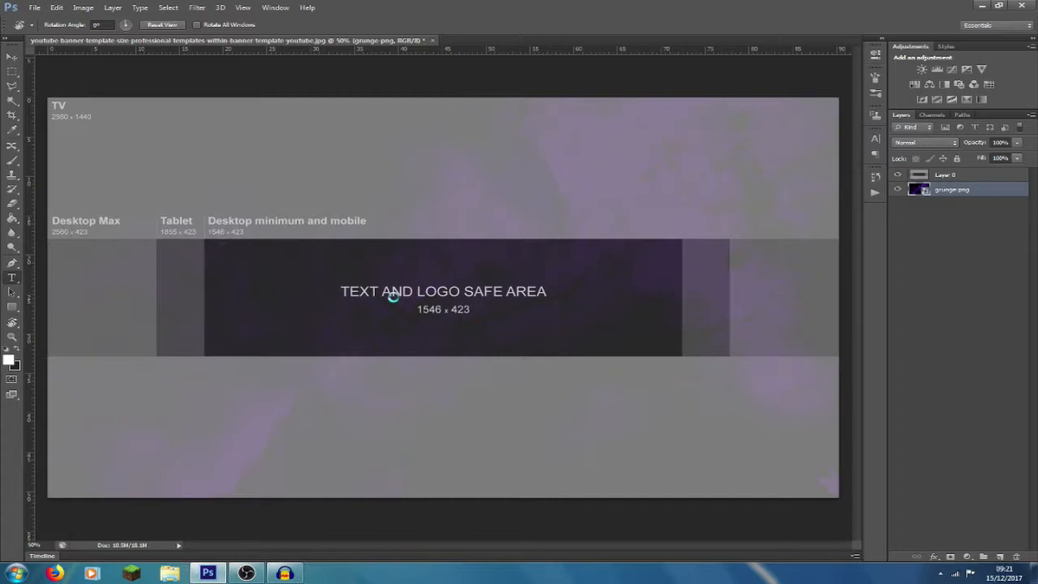
click(446, 275)
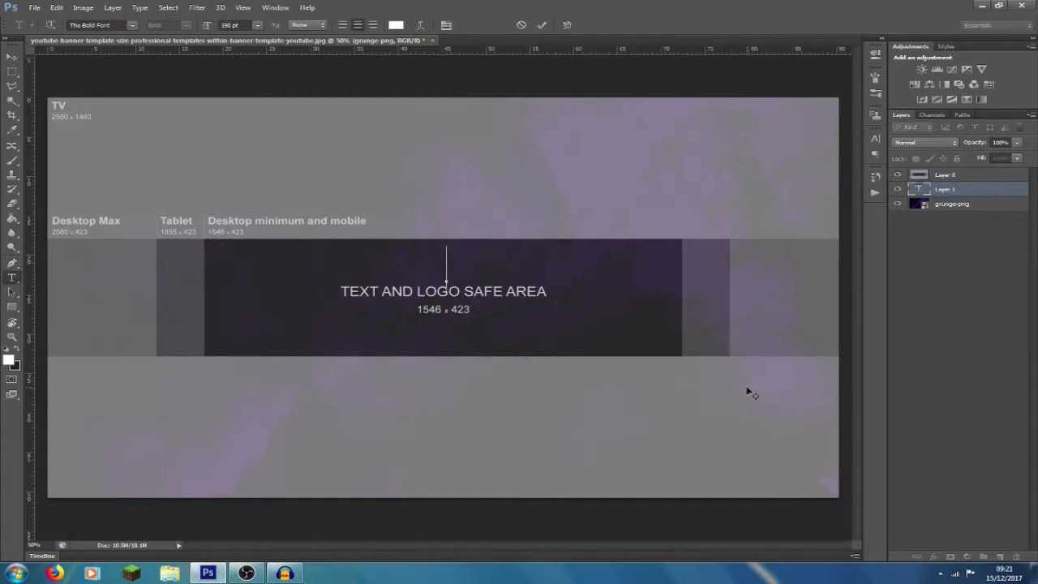
text(XIRO)
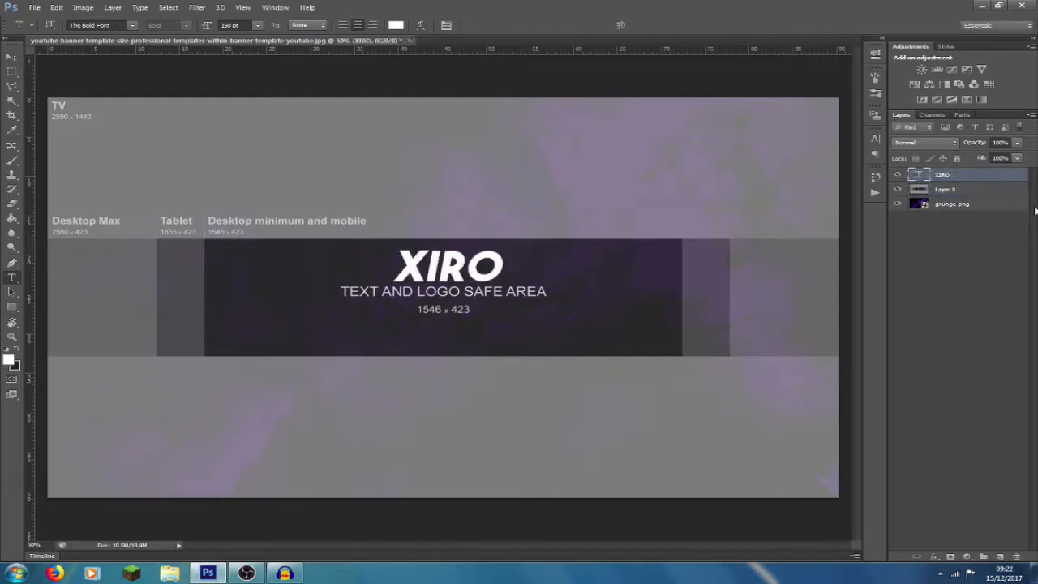
- Add a black-to-white linear Gradient Overlay at 30% opacity to the XIRO text, without Color Overlay or Inner Glow
double_click(999, 178)
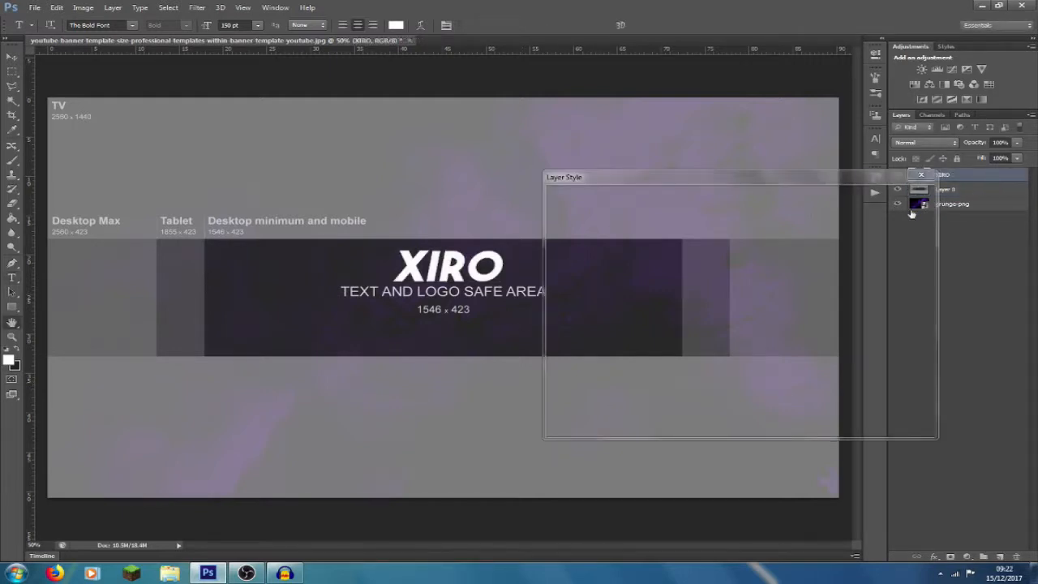
drag(582, 173, 605, 154)
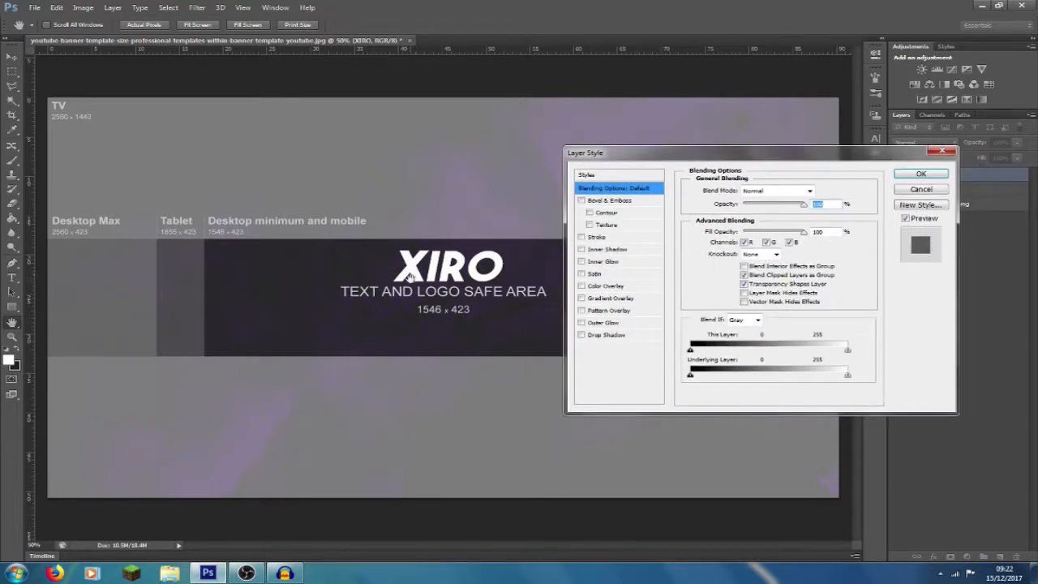
click(593, 299)
click(580, 286)
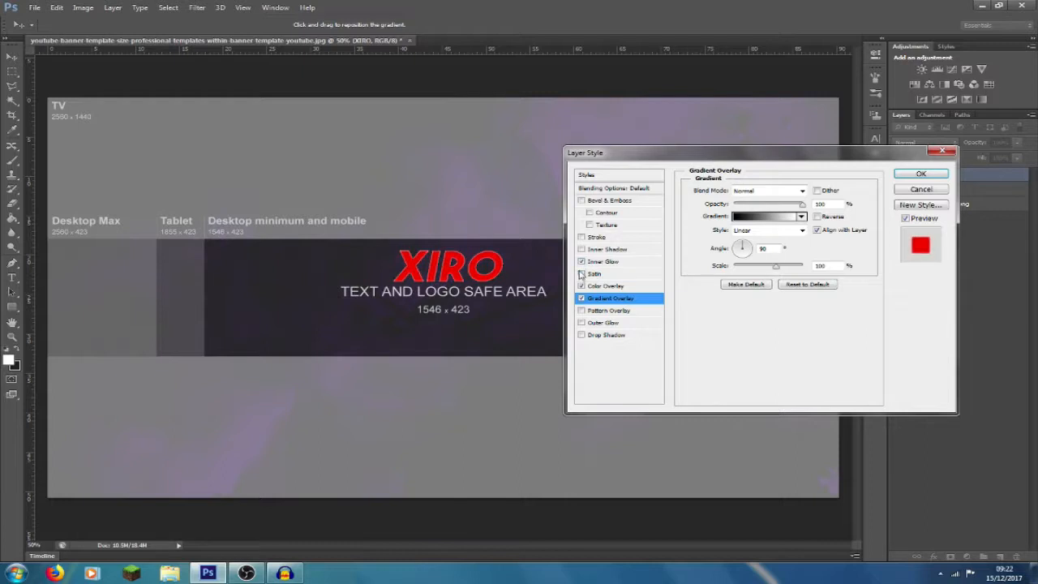
click(580, 285)
click(621, 303)
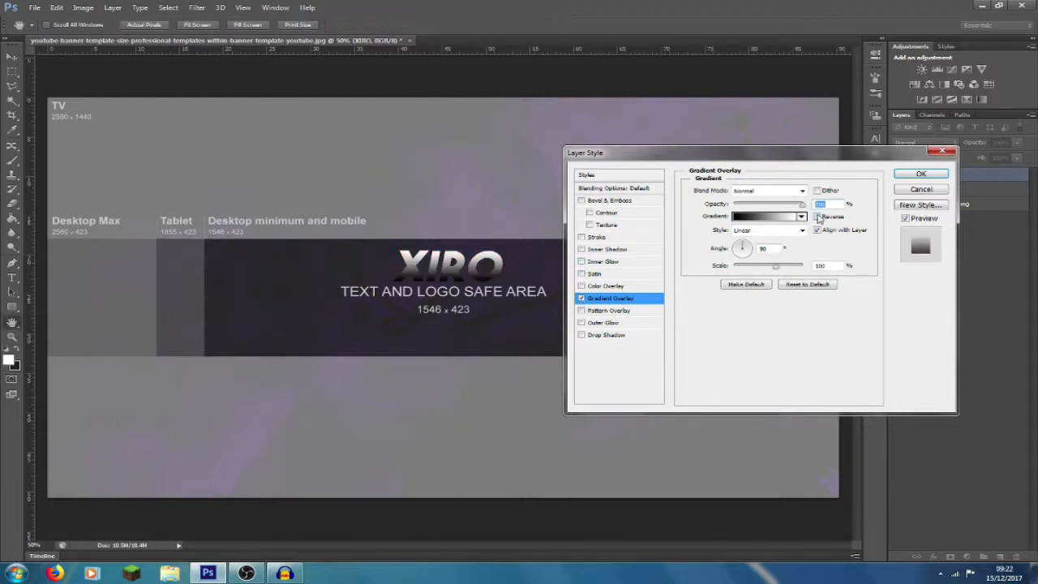
text(0)
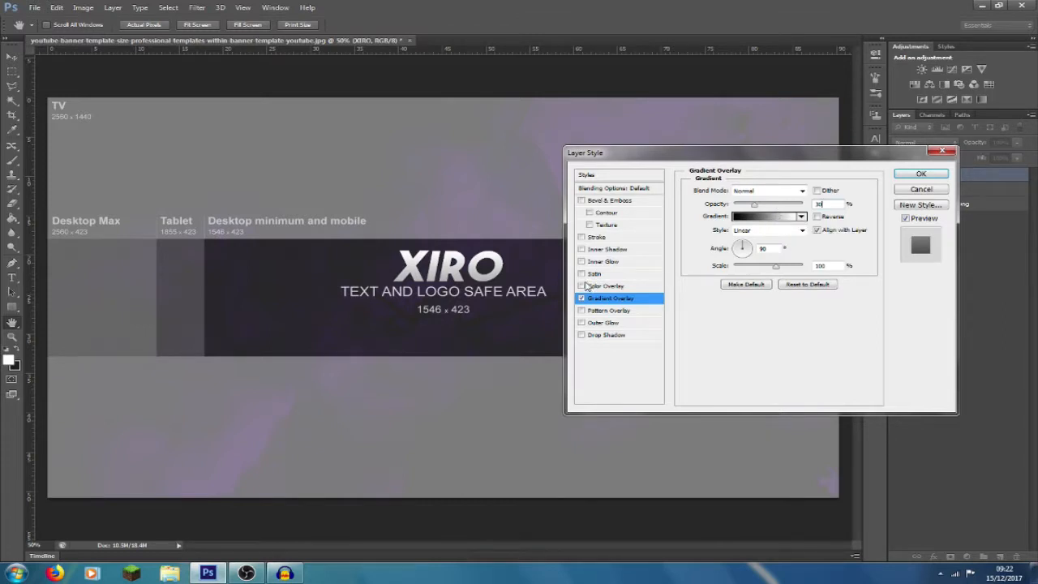
- Add a black outside Stroke to the XIRO text and apply the layer style
click(580, 237)
click(607, 239)
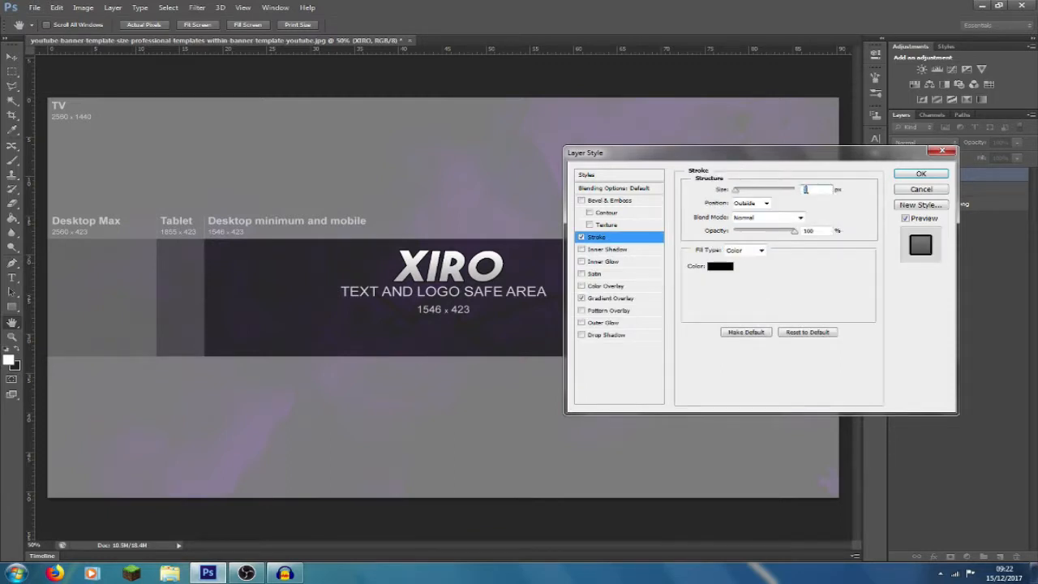
click(921, 173)
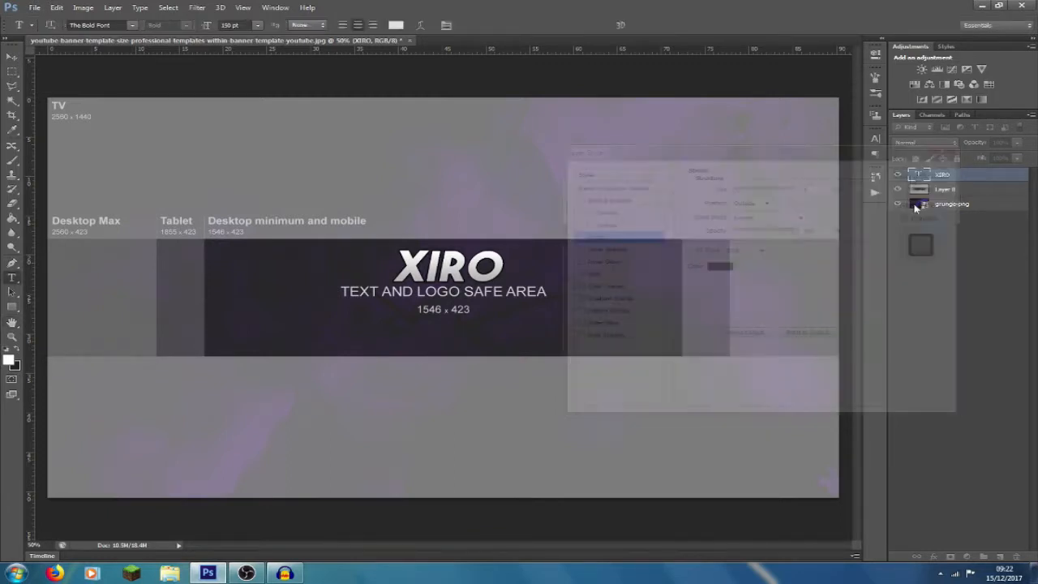
- Hide the template layer, Layer 0, while leaving the grunge background layer shown
click(901, 193)
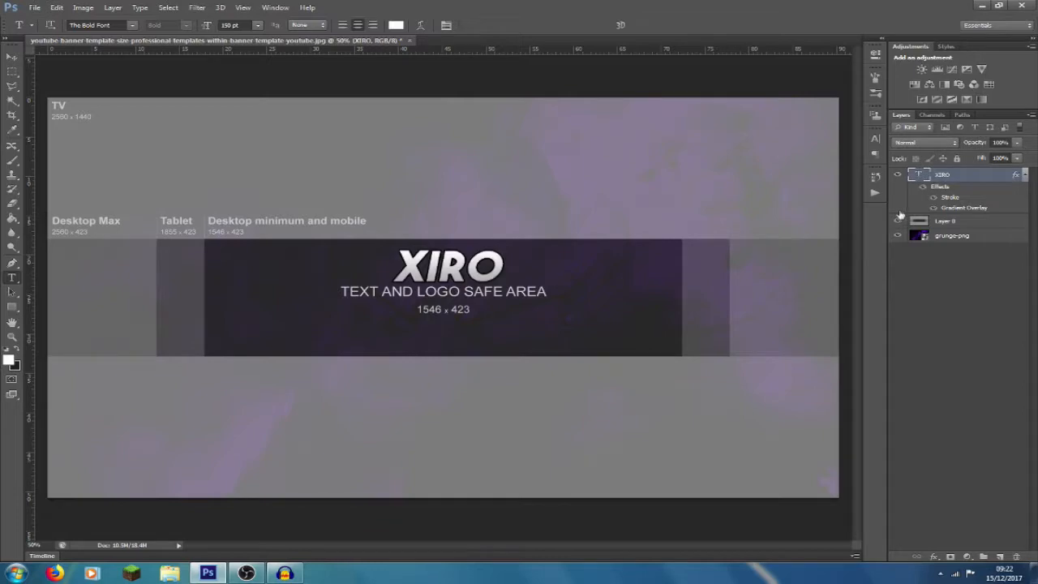
click(897, 220)
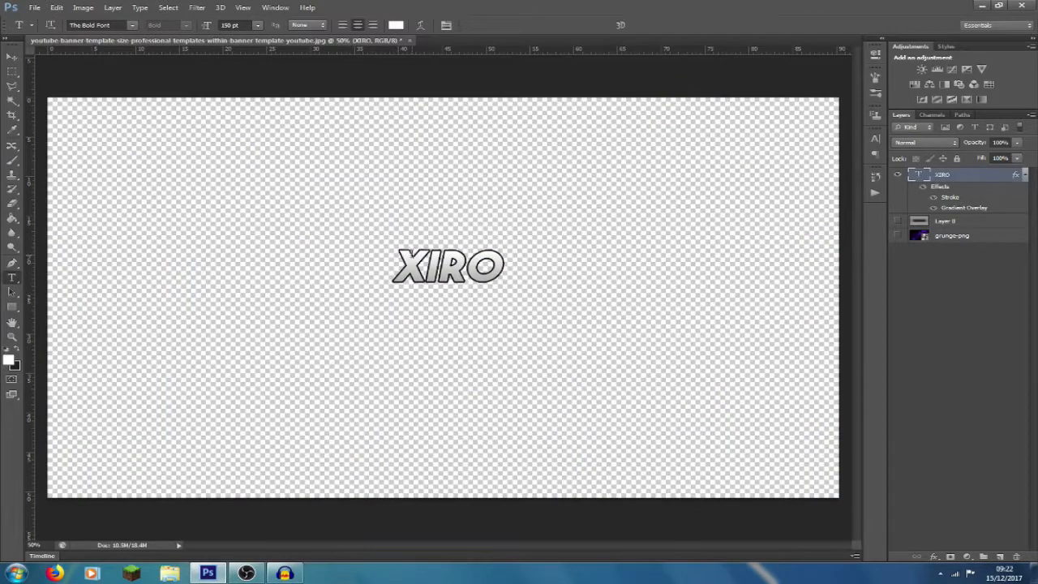
click(897, 235)
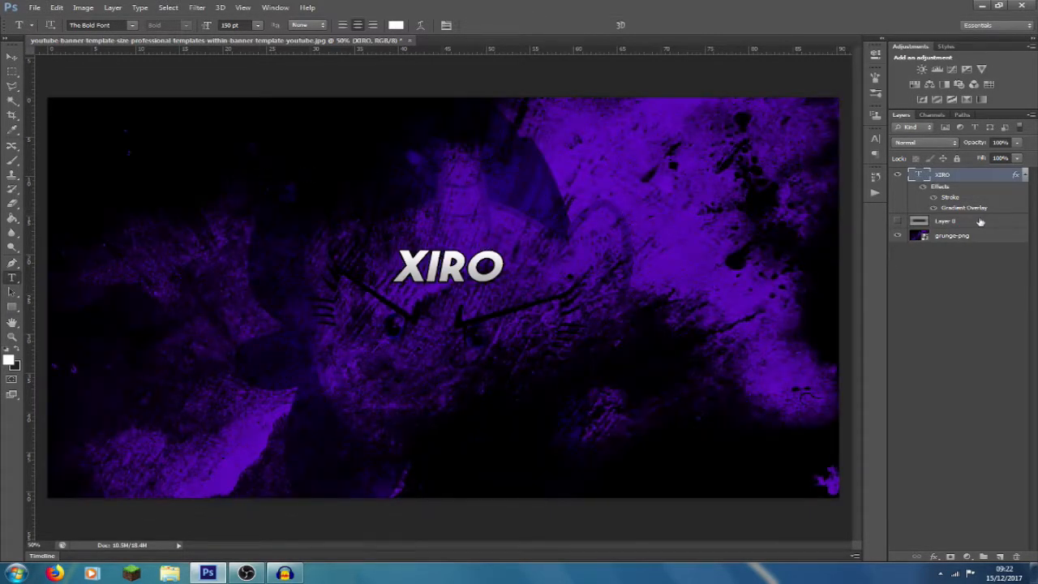
- Rasterize the XIRO layer's style, and add a new outside Stroke of 5 px to it
right_click(987, 178)
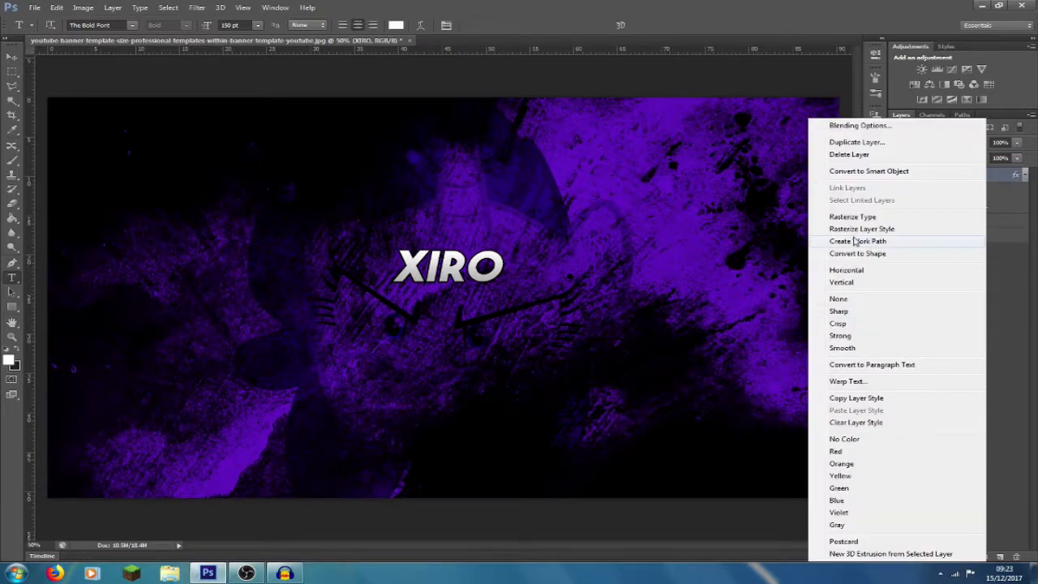
click(867, 233)
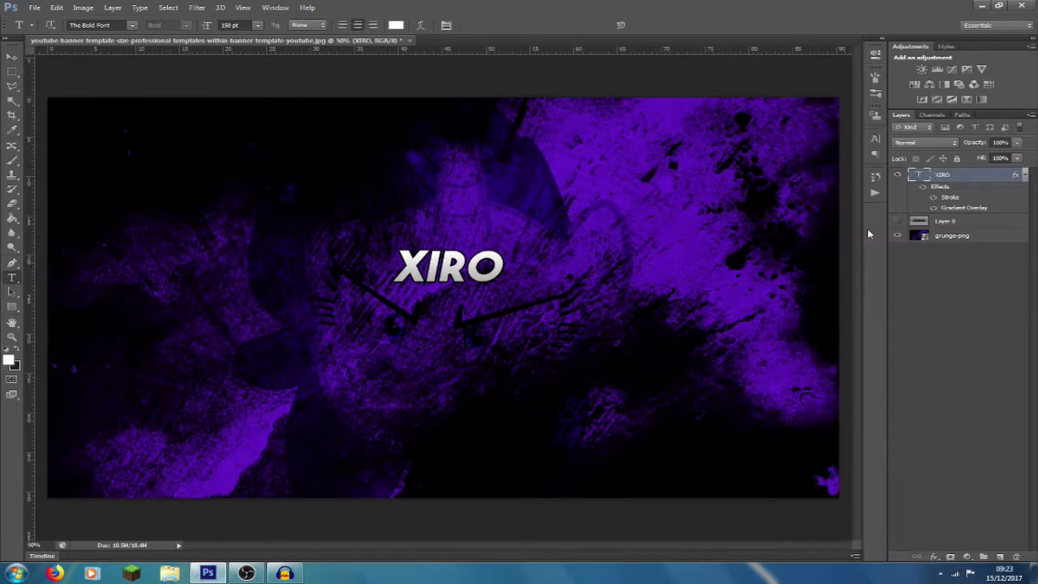
double_click(997, 175)
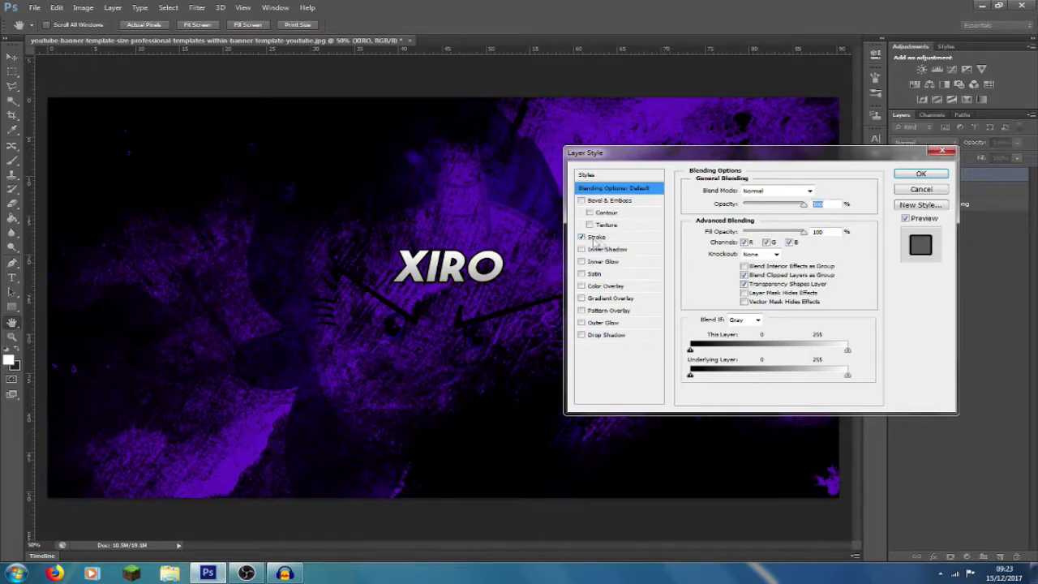
click(595, 236)
drag(822, 188, 742, 187)
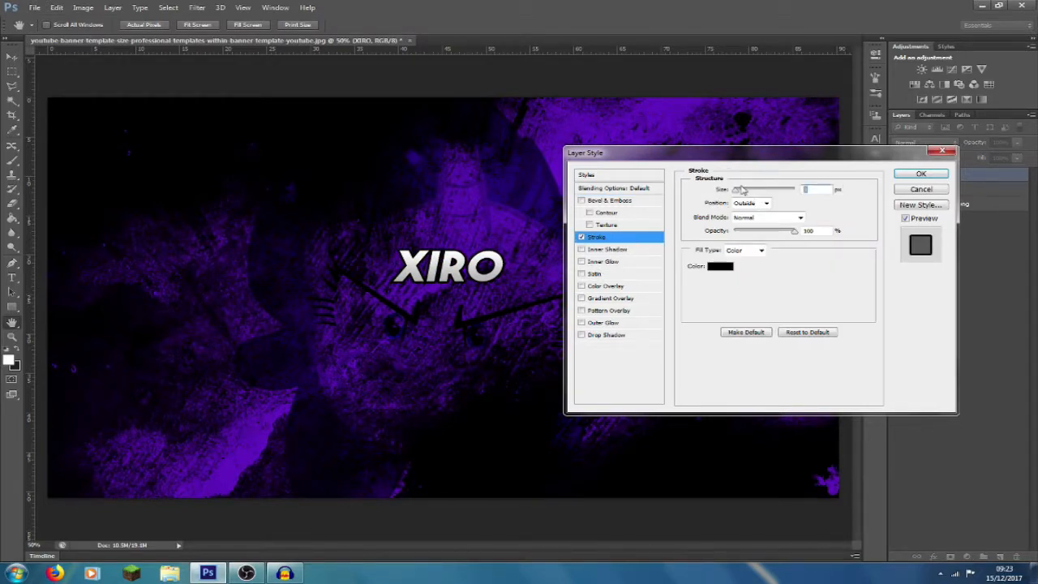
text(56)
key(BackSpace)
key(BackSpace)
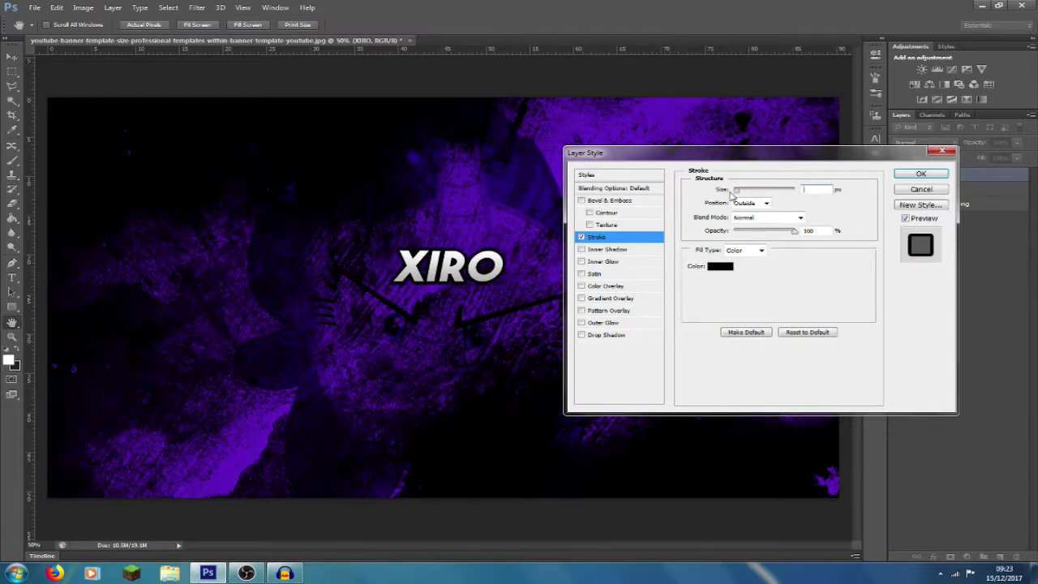
text(5)
- Set the XIRO text's 5 px outside Stroke color to white (ffffff) and apply the layer style
click(715, 268)
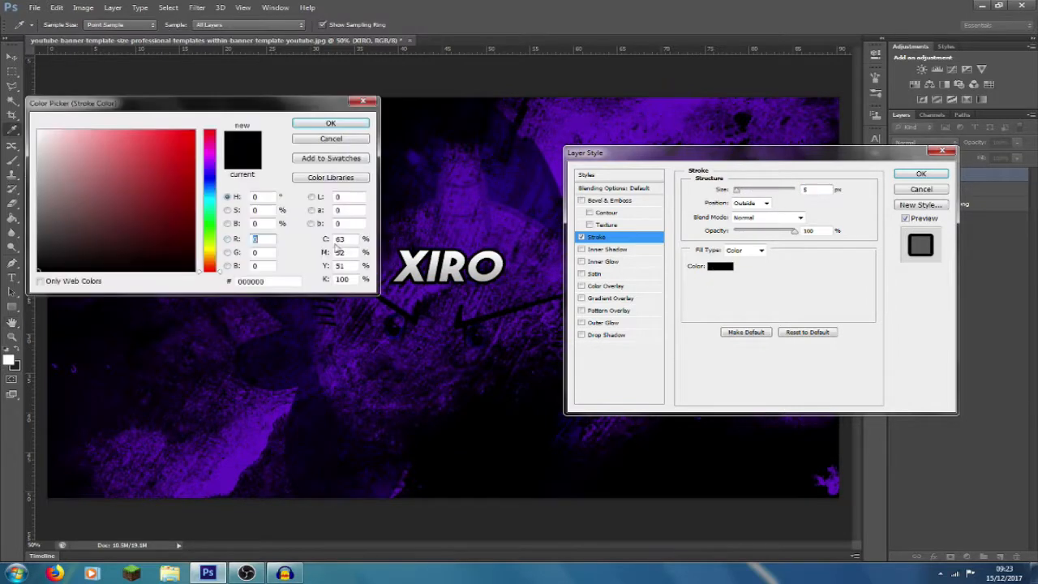
drag(92, 207, 38, 130)
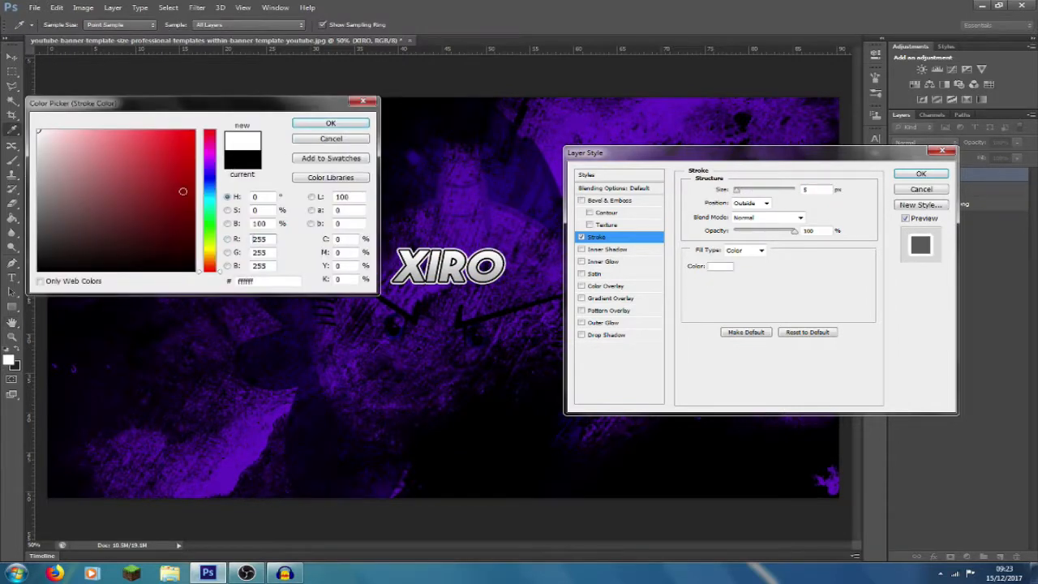
click(208, 207)
click(195, 131)
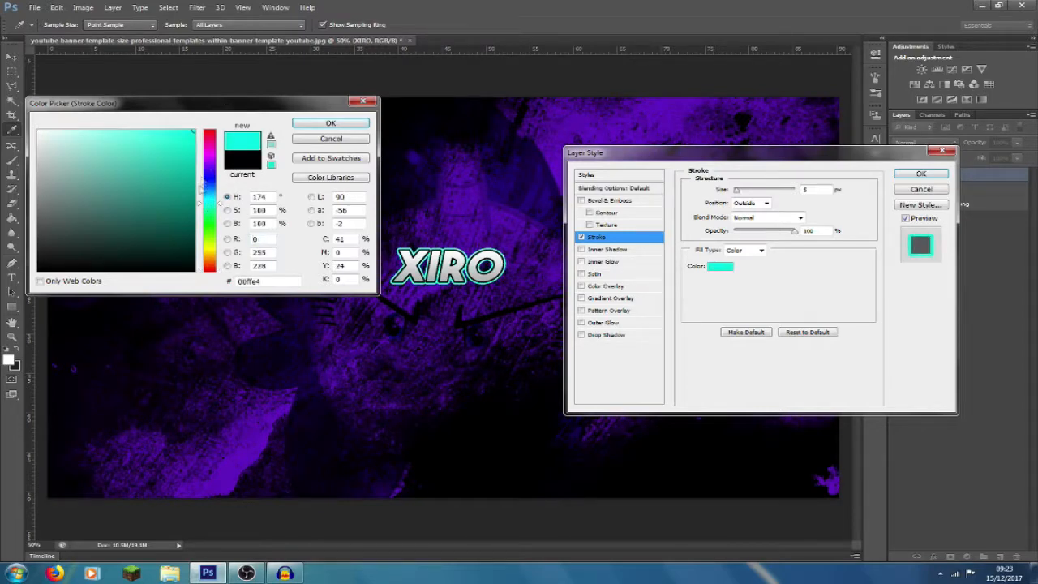
drag(211, 193, 211, 146)
click(38, 130)
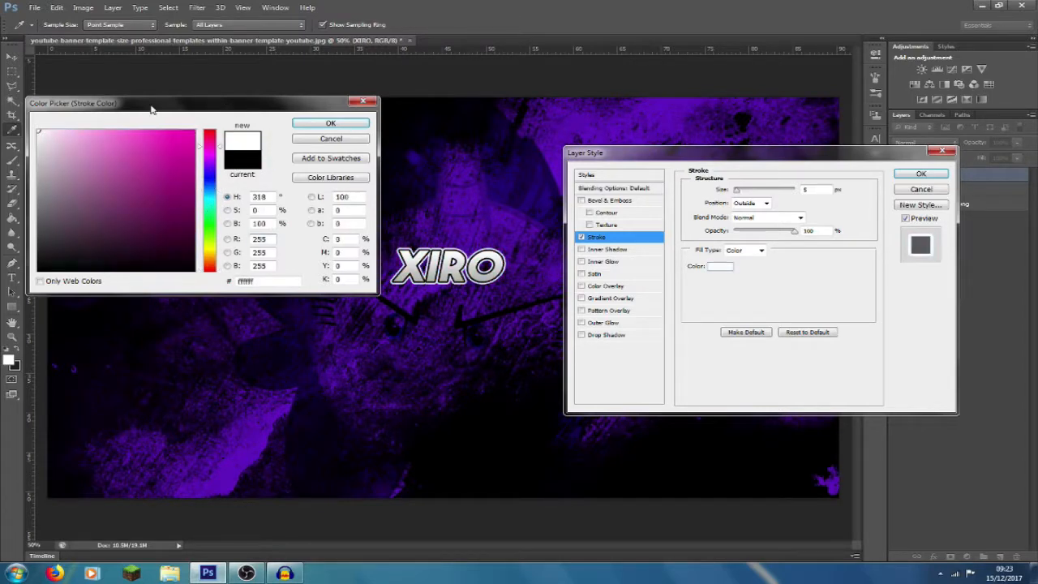
click(325, 123)
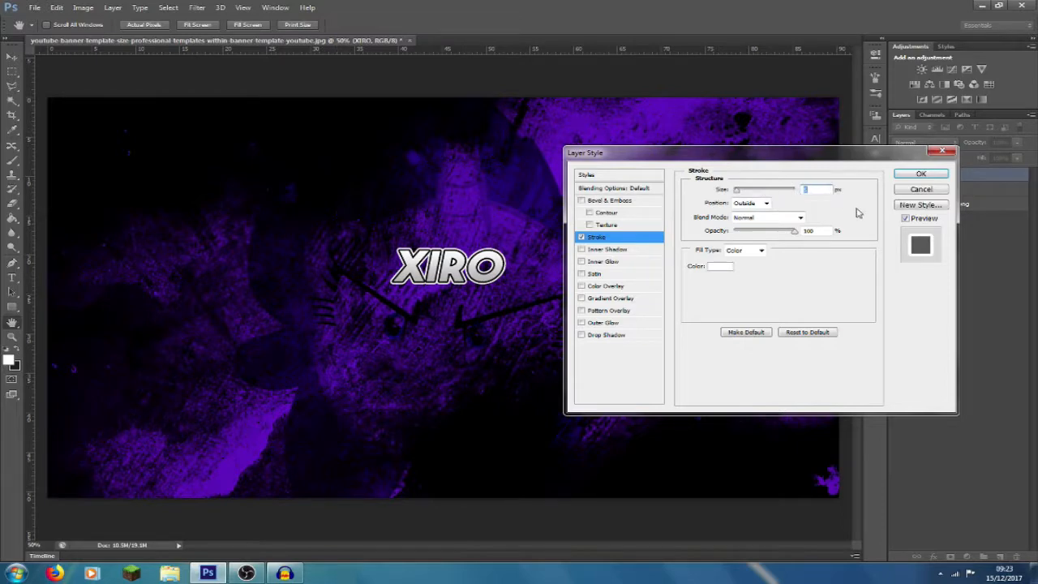
click(920, 174)
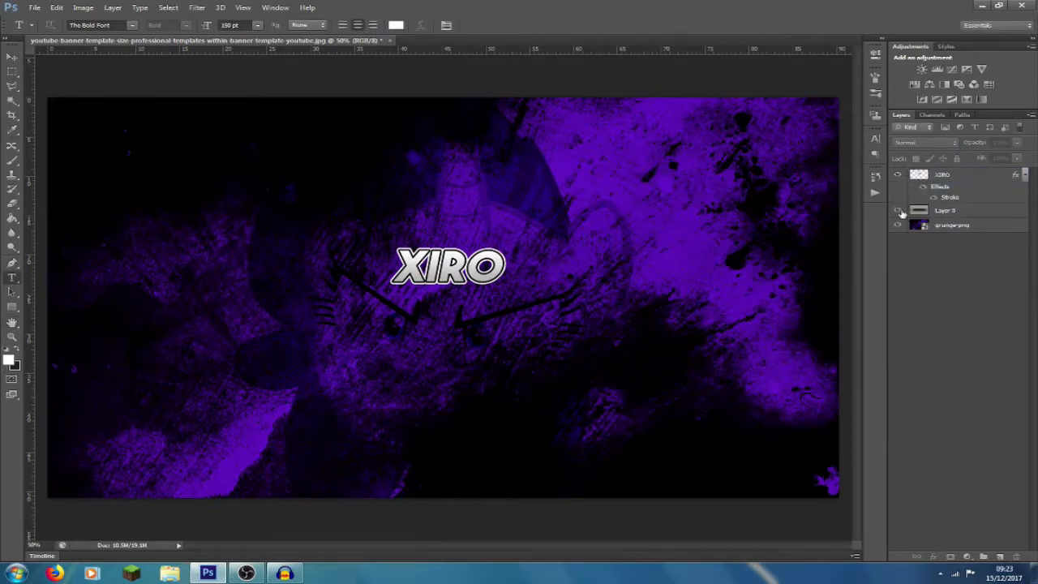
- Show the template layer, Layer 0, and place the Twitter bird image from the desktop at about 13.4% scale, below and left of the XIRO text
click(898, 211)
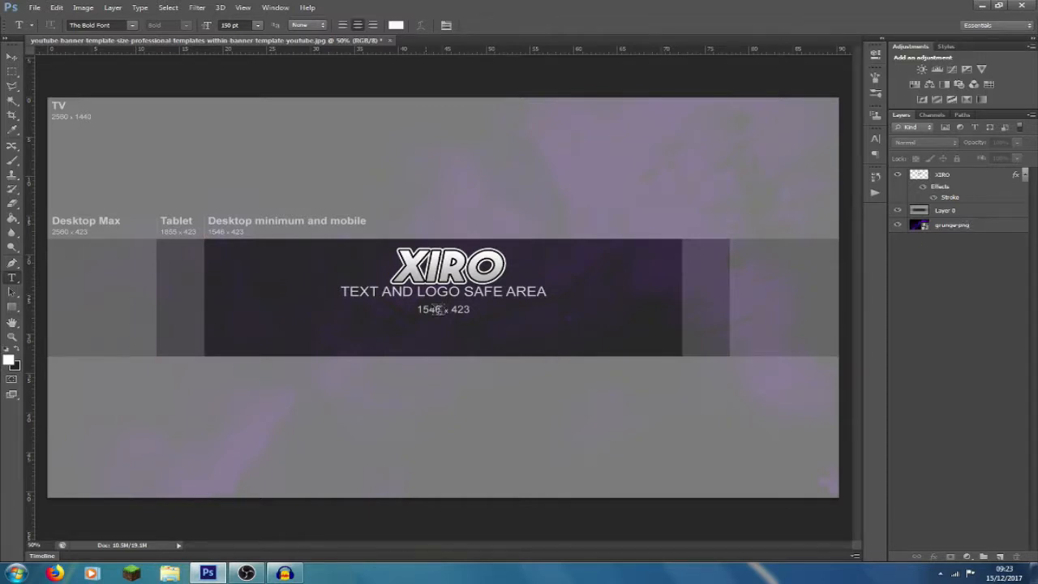
click(35, 7)
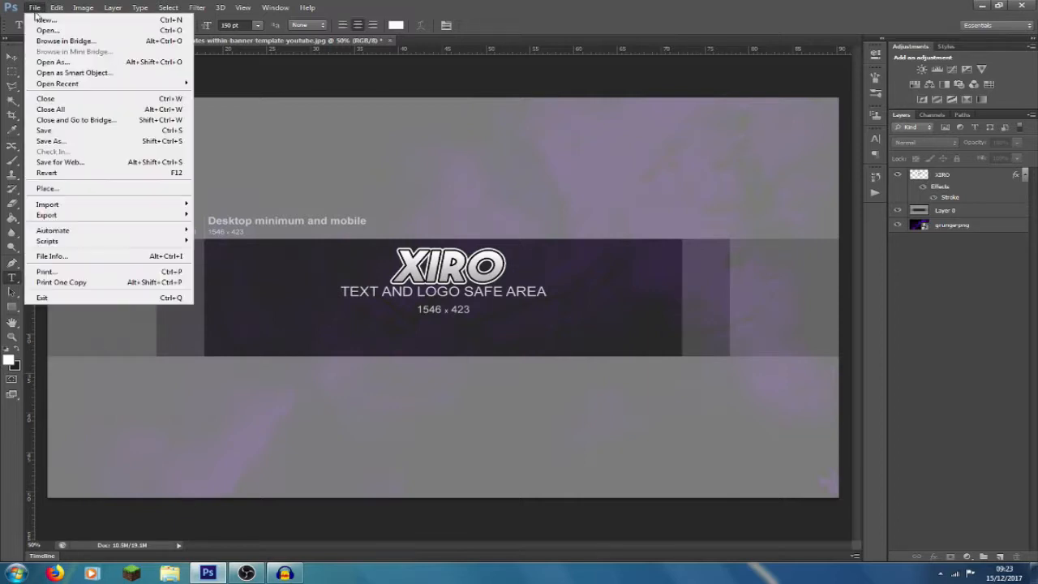
click(63, 188)
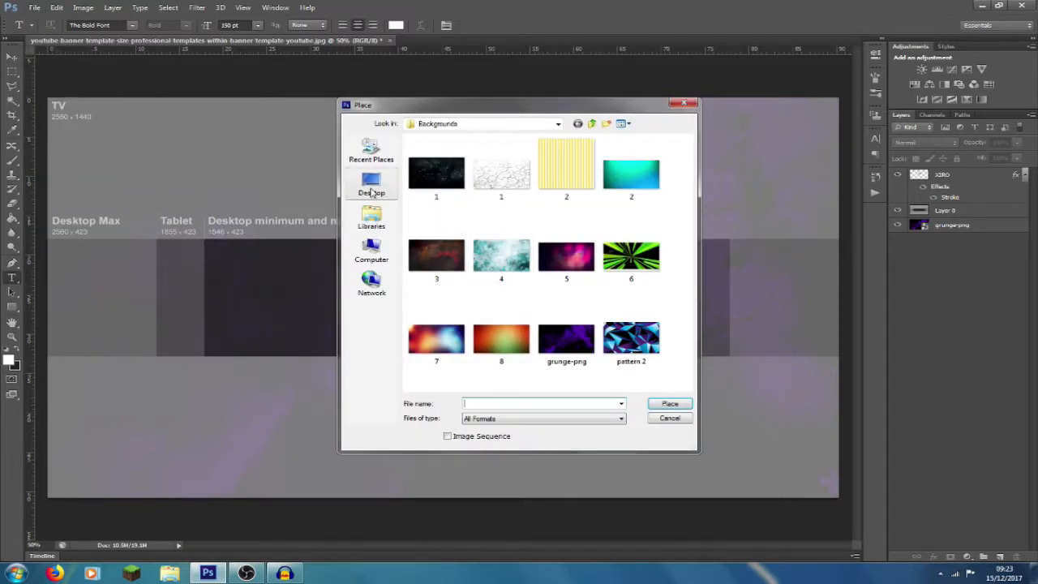
click(371, 192)
scroll(568, 268, down, 5)
double_click(482, 207)
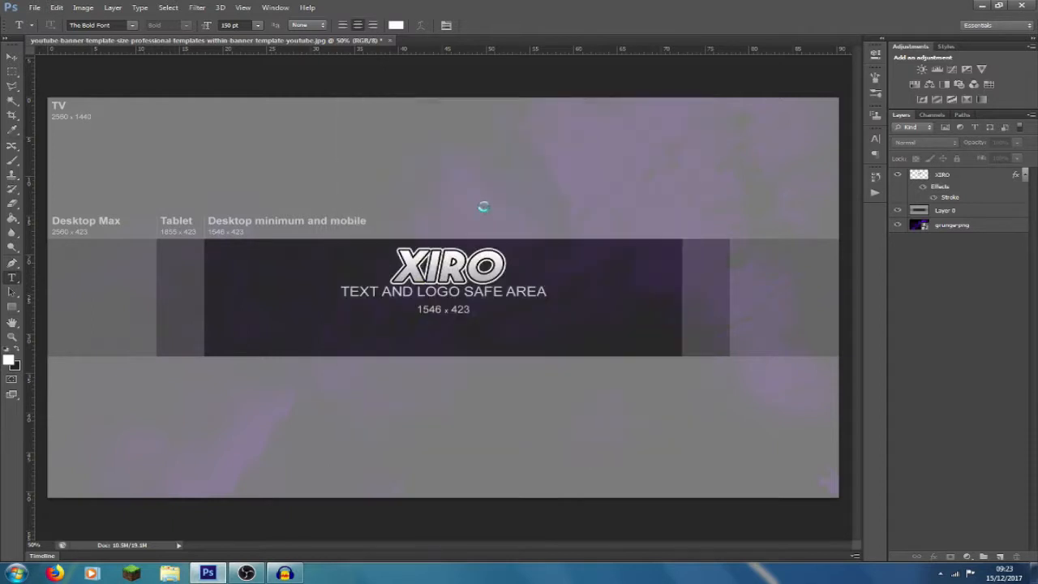
drag(666, 96, 391, 322)
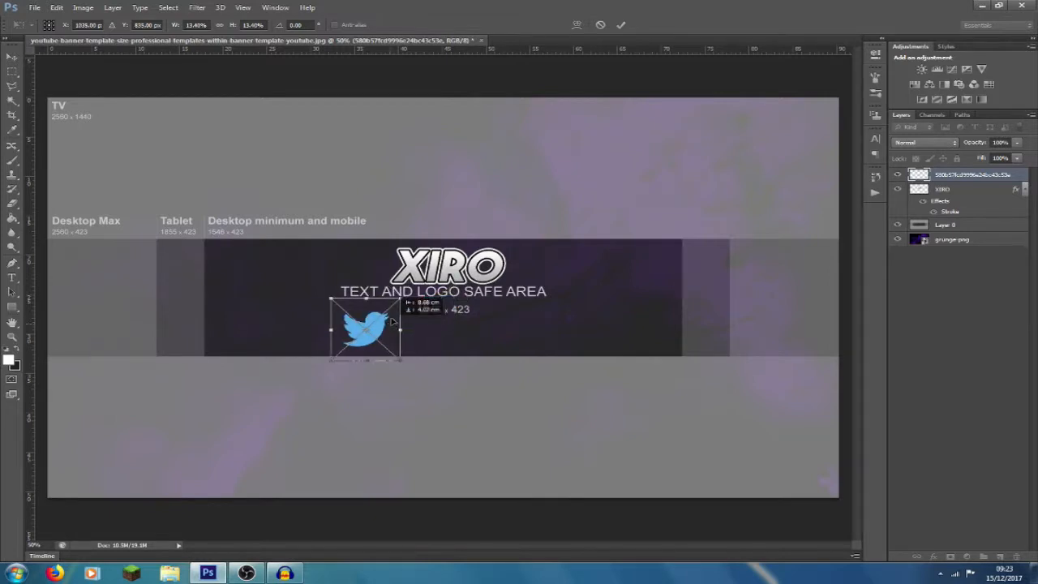
key(Return)
key(t)
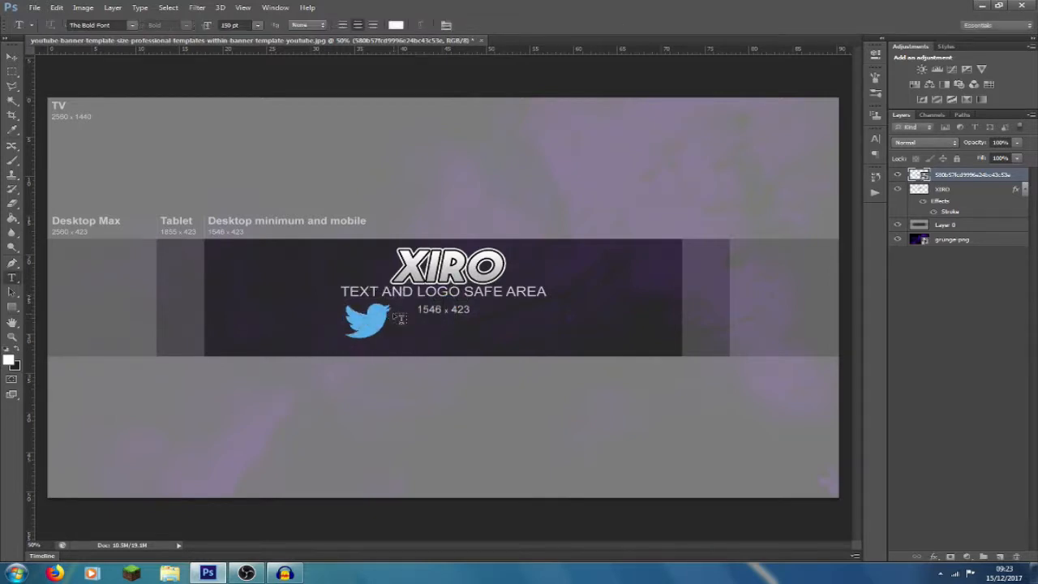
- Add a white (ffffff) Color Overlay at 100% opacity to the Twitter bird layer
double_click(1020, 178)
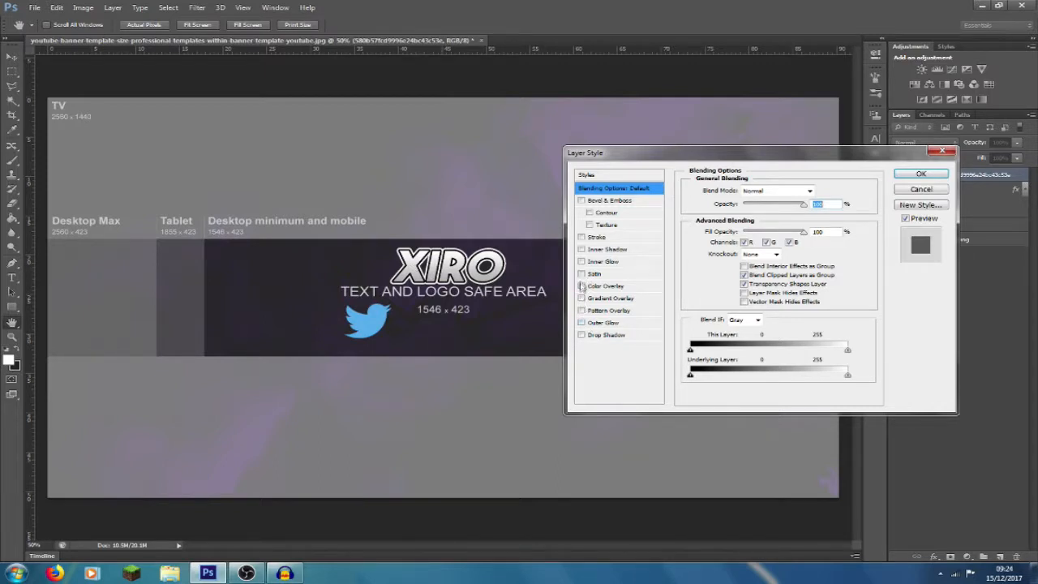
click(581, 286)
click(605, 285)
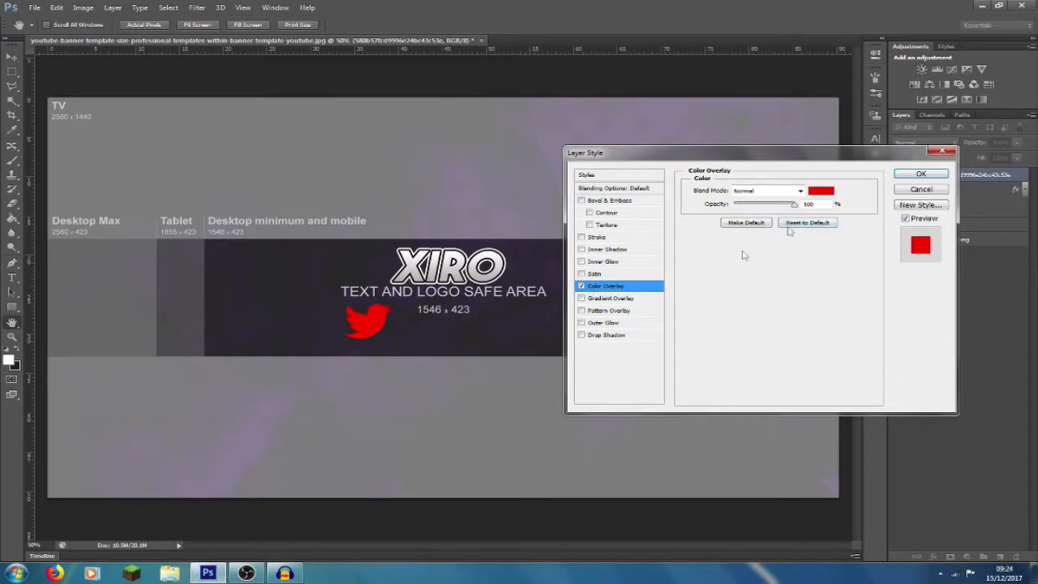
click(819, 191)
drag(65, 146, 32, 81)
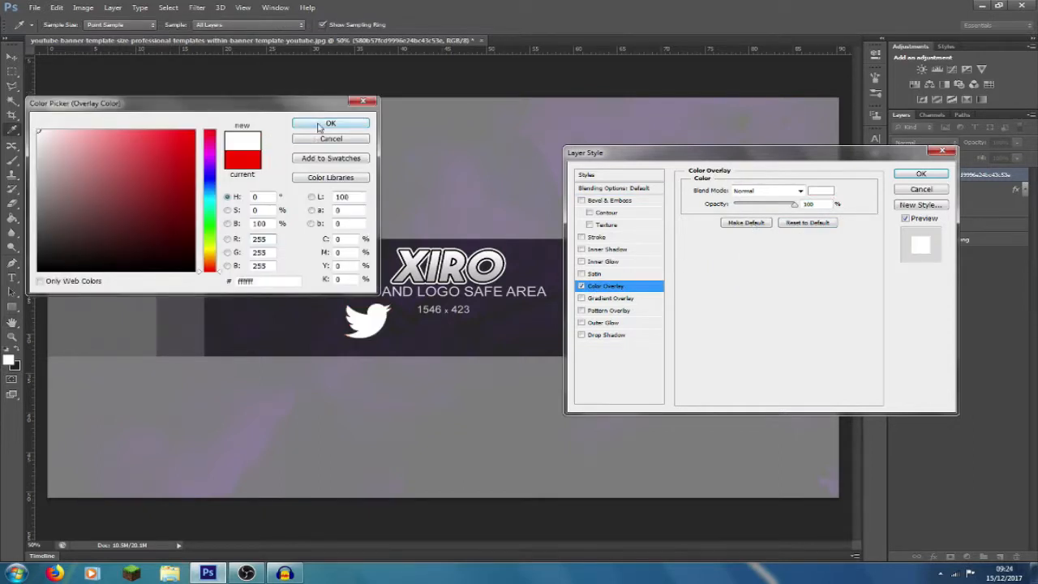
click(330, 122)
click(920, 174)
- Rasterize the Twitter bird layer and its layer style
right_click(1023, 175)
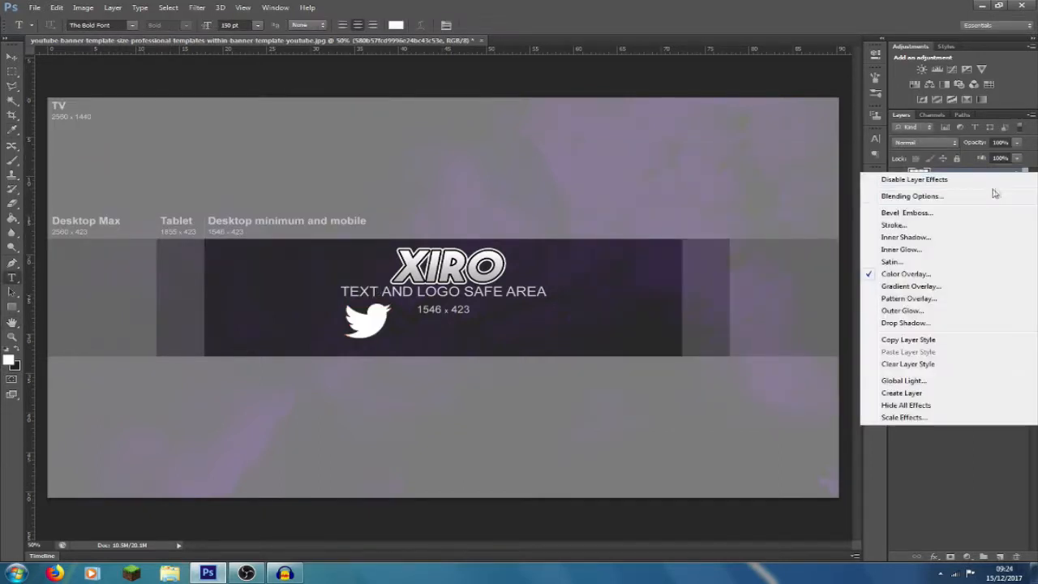
key(Escape)
right_click(995, 174)
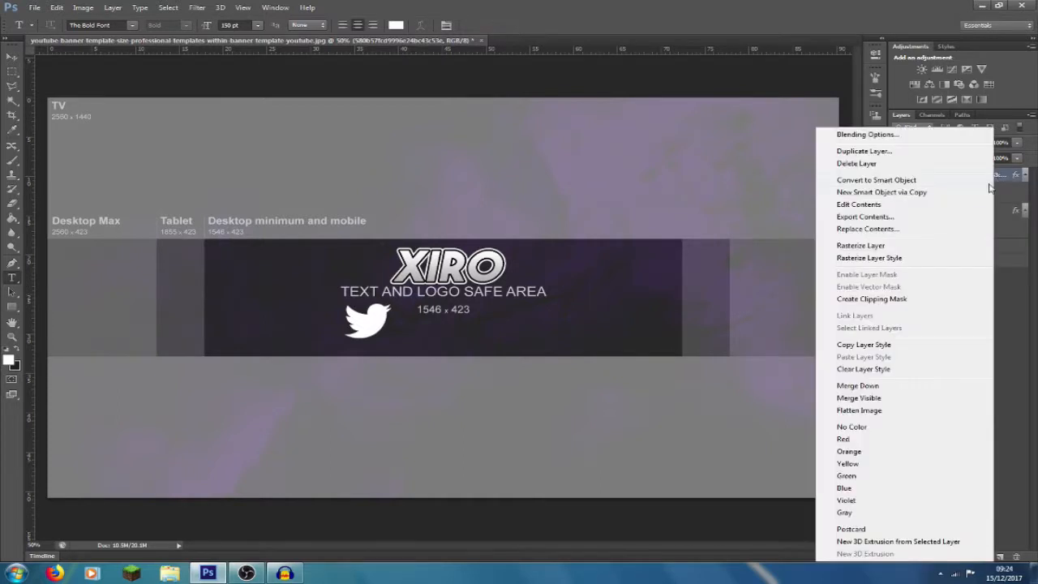
click(920, 244)
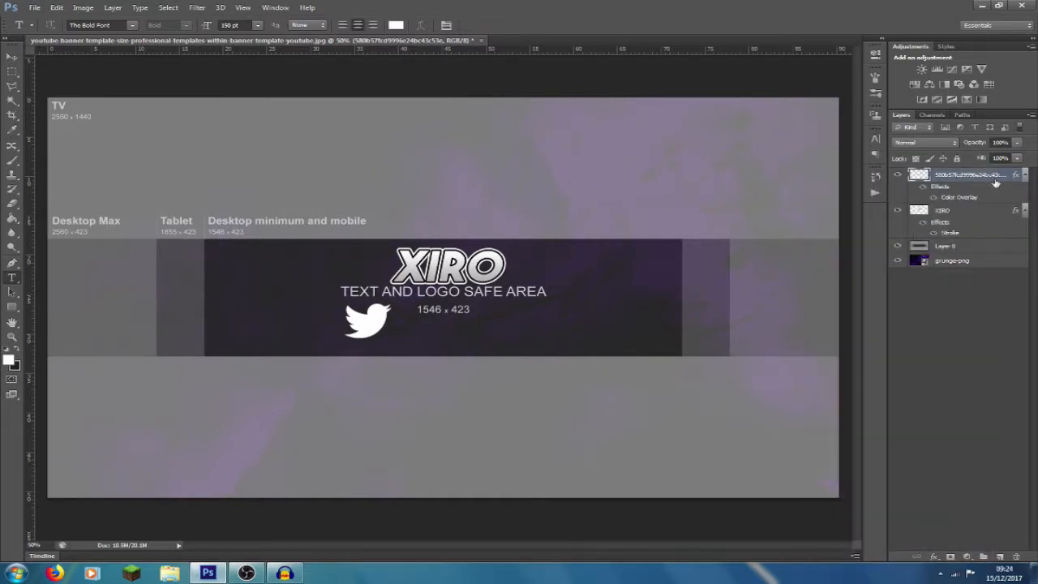
right_click(995, 181)
click(903, 234)
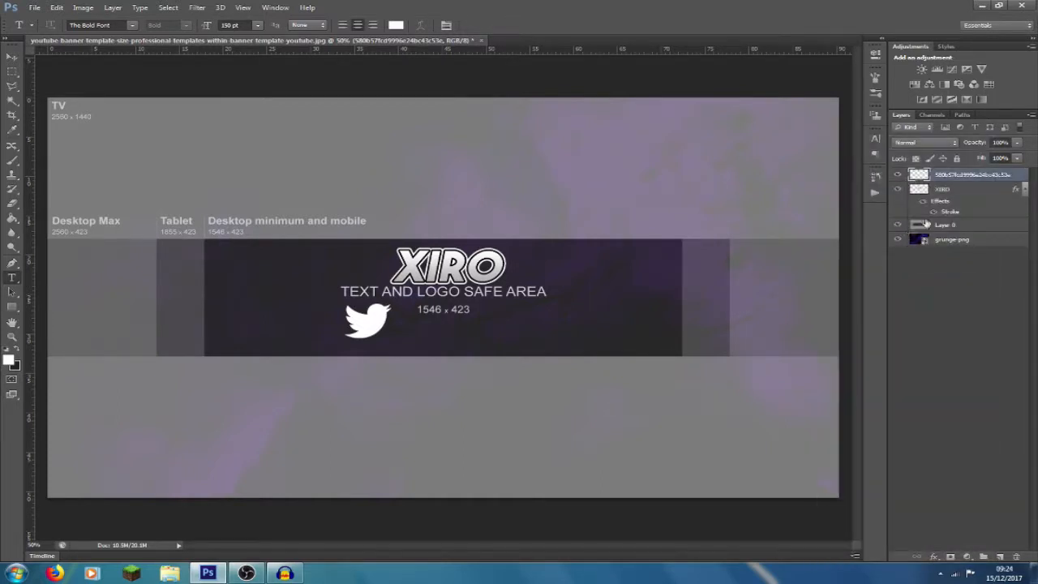
- Add a black-to-white linear Gradient Overlay at 30% opacity and a black outside Stroke to the Twitter bird layer
double_click(1025, 177)
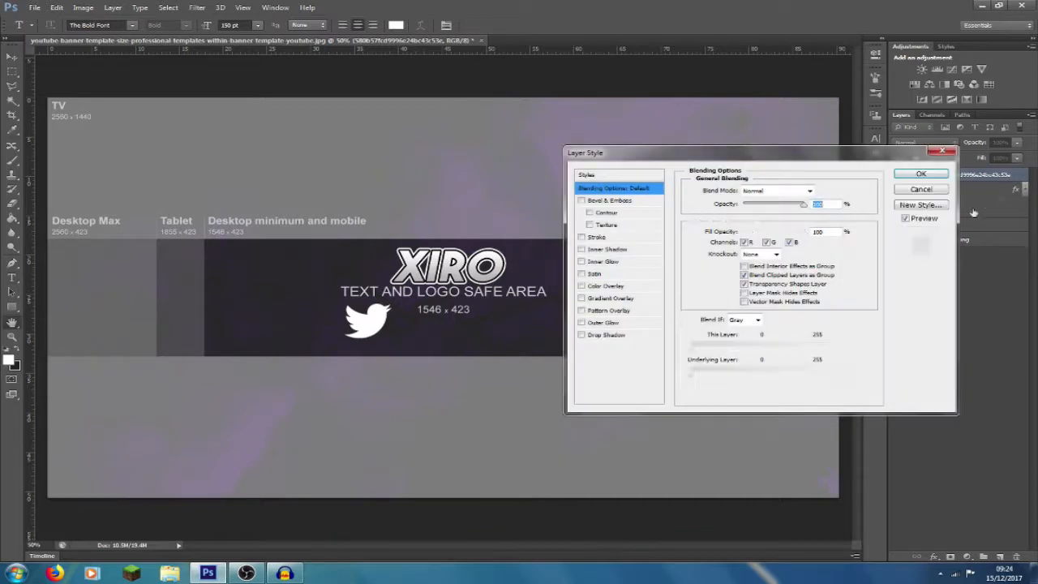
click(584, 298)
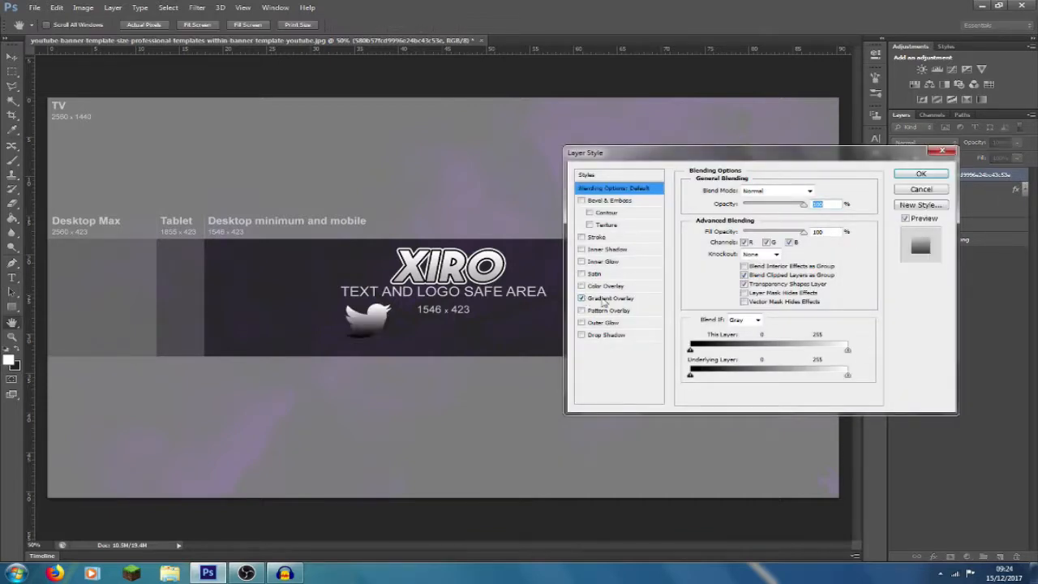
drag(830, 204, 762, 215)
text(30)
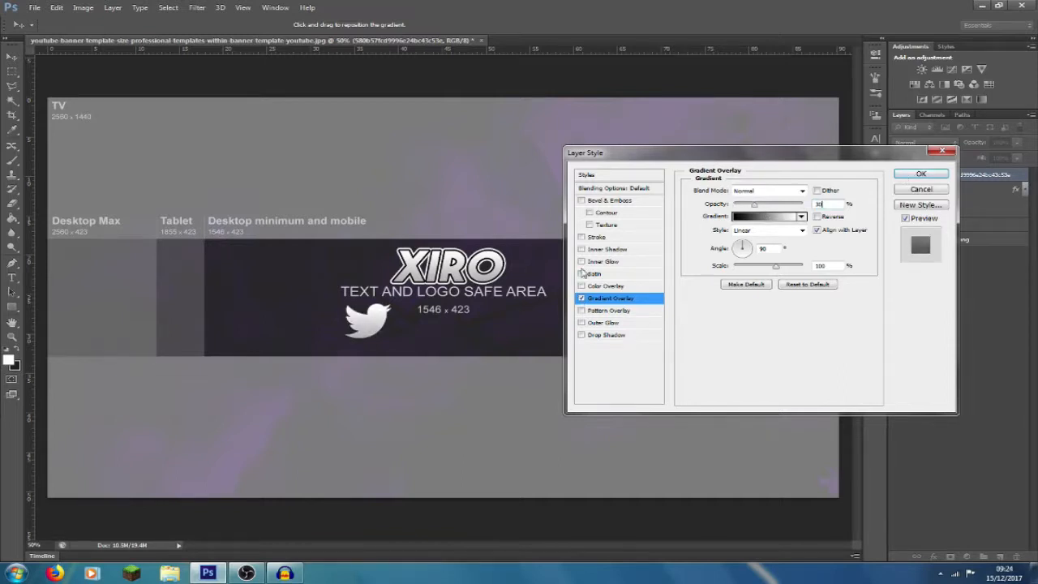
click(585, 237)
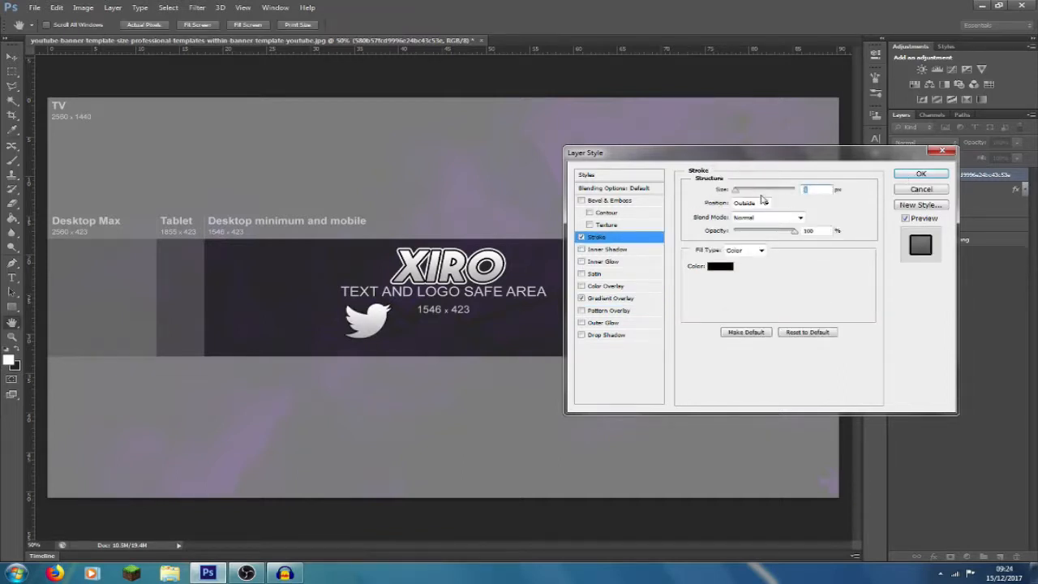
click(920, 173)
- Rasterize the Twitter bird's gradient and black stroke into its layer
right_click(1017, 177)
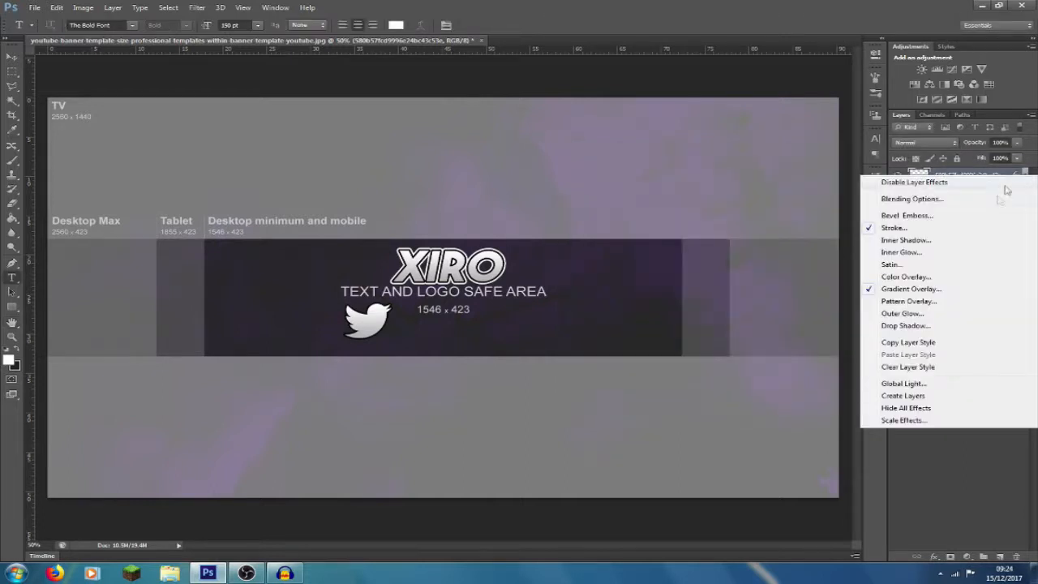
right_click(987, 191)
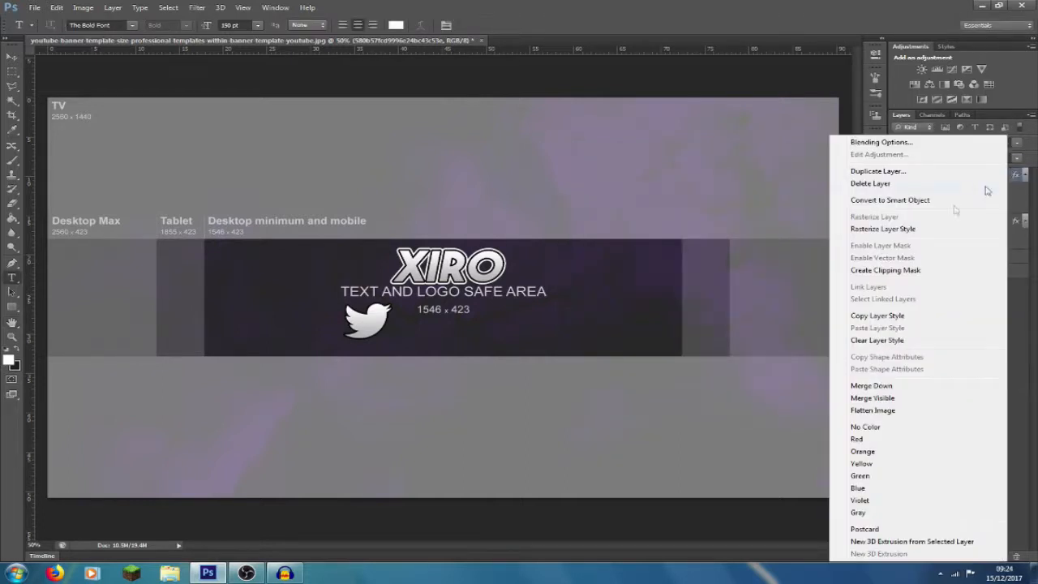
click(896, 231)
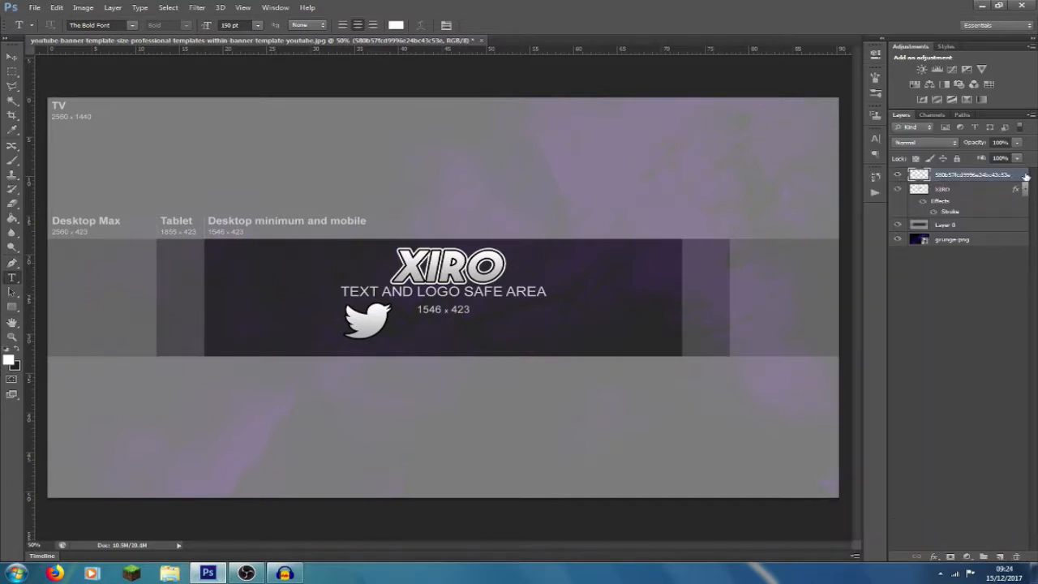
- Add a white (ffffff) outside Stroke of 5 px to the Twitter bird layer
double_click(1023, 176)
click(581, 237)
click(598, 237)
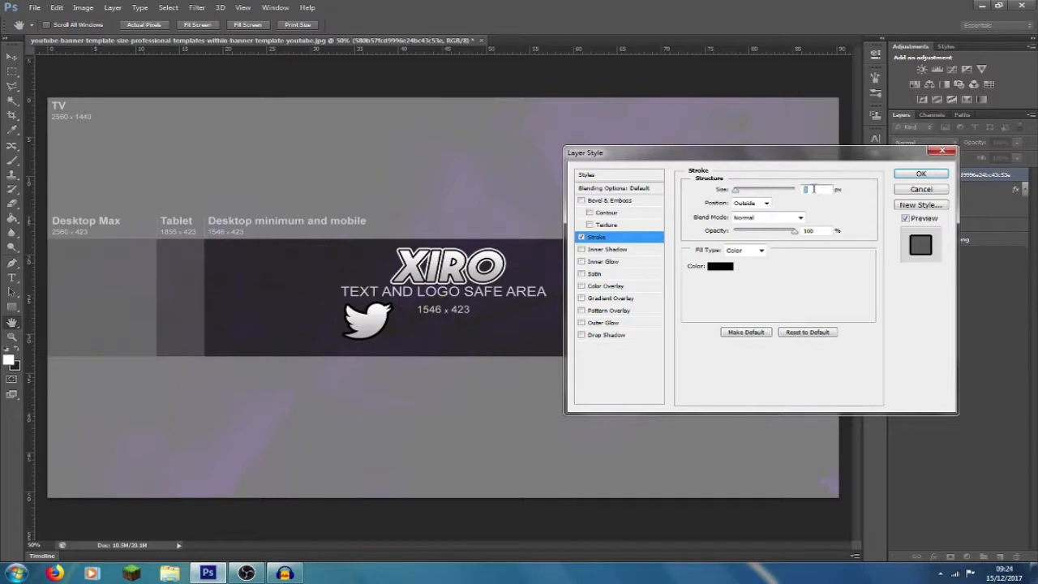
text(5)
click(720, 266)
drag(44, 180, 36, 129)
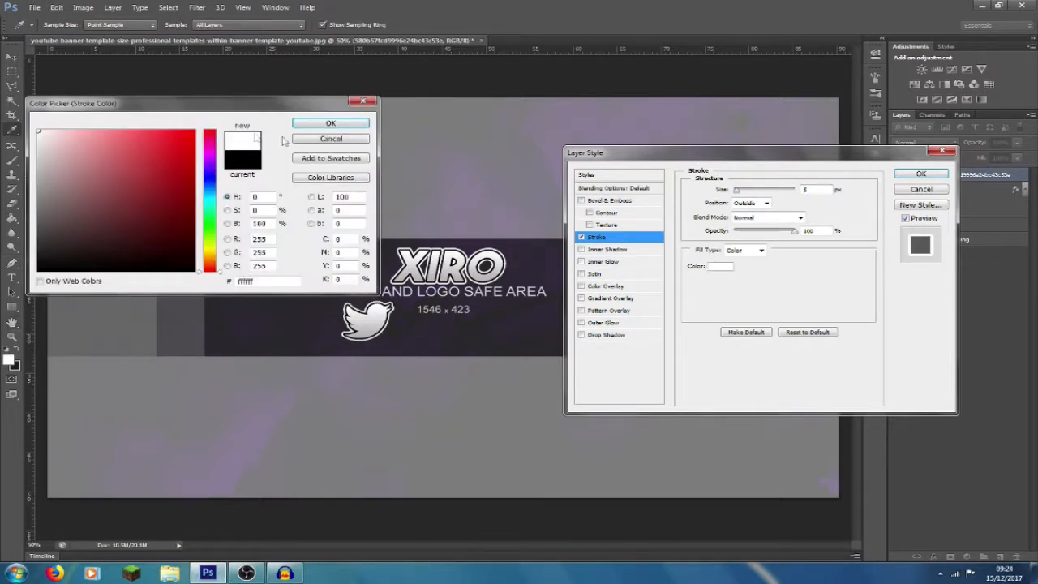
click(330, 126)
click(921, 175)
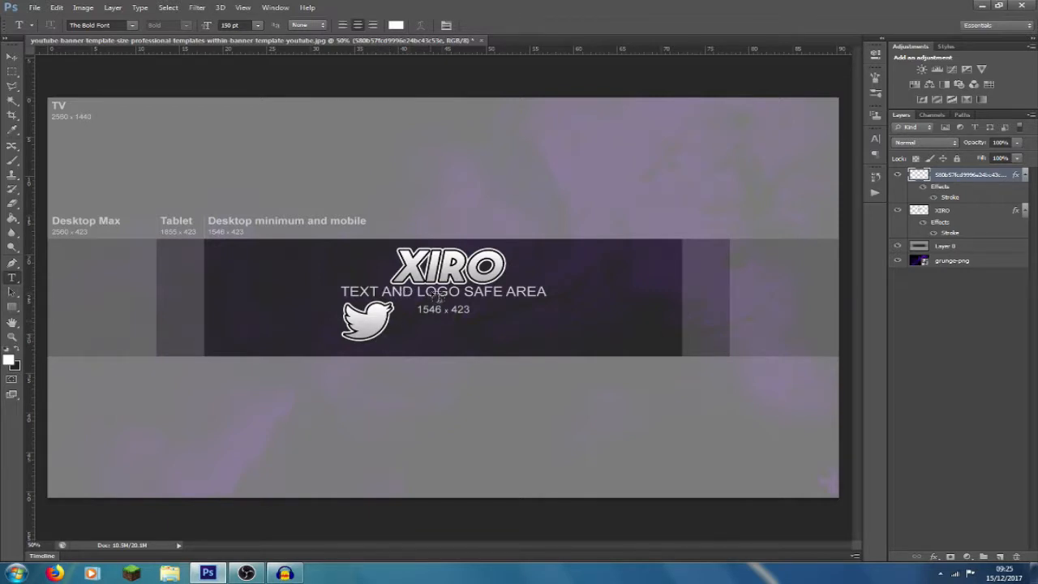
- Add the Twitter handle as a new text layer in The Bold Font at 150 pt, positioned to the right of the bird logo
click(897, 245)
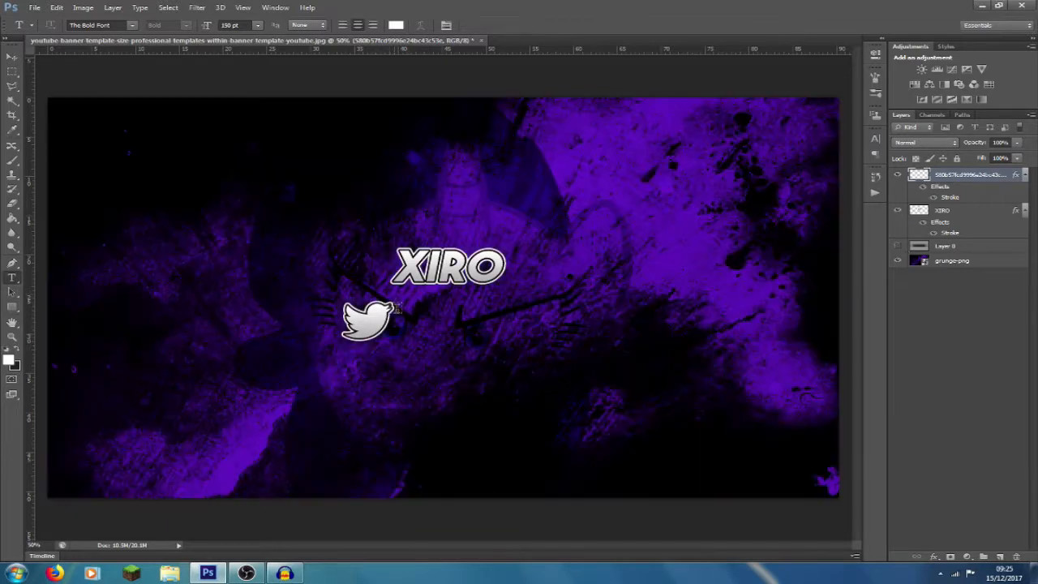
click(423, 327)
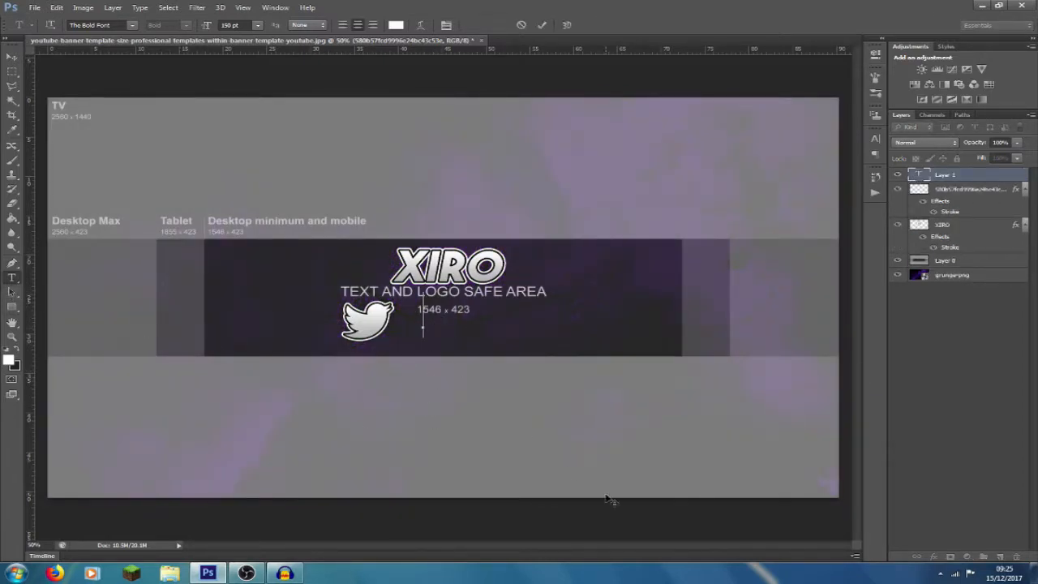
text(@14LIAM)
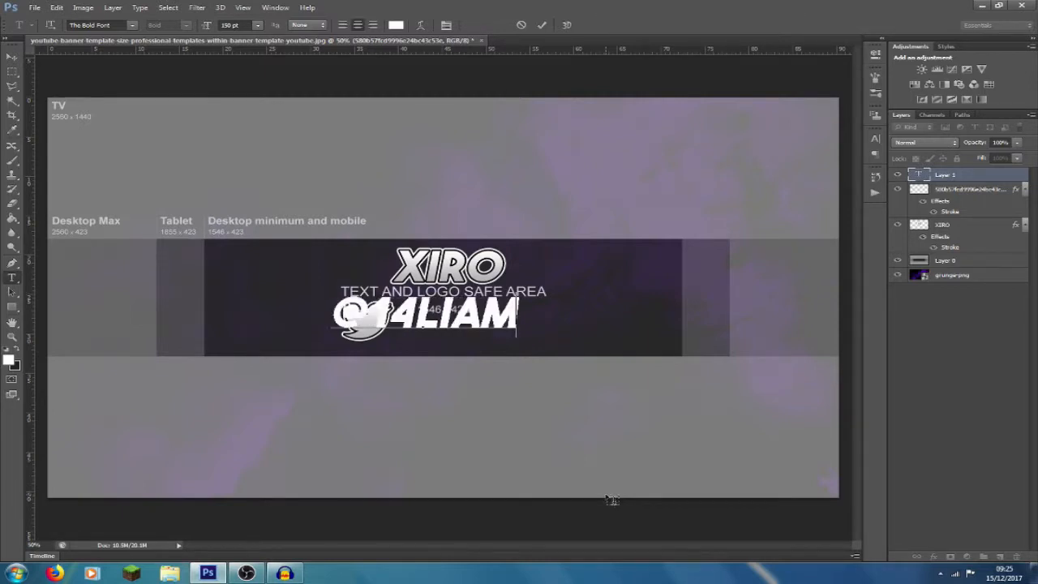
text(_)
drag(596, 522, 700, 533)
click(1001, 180)
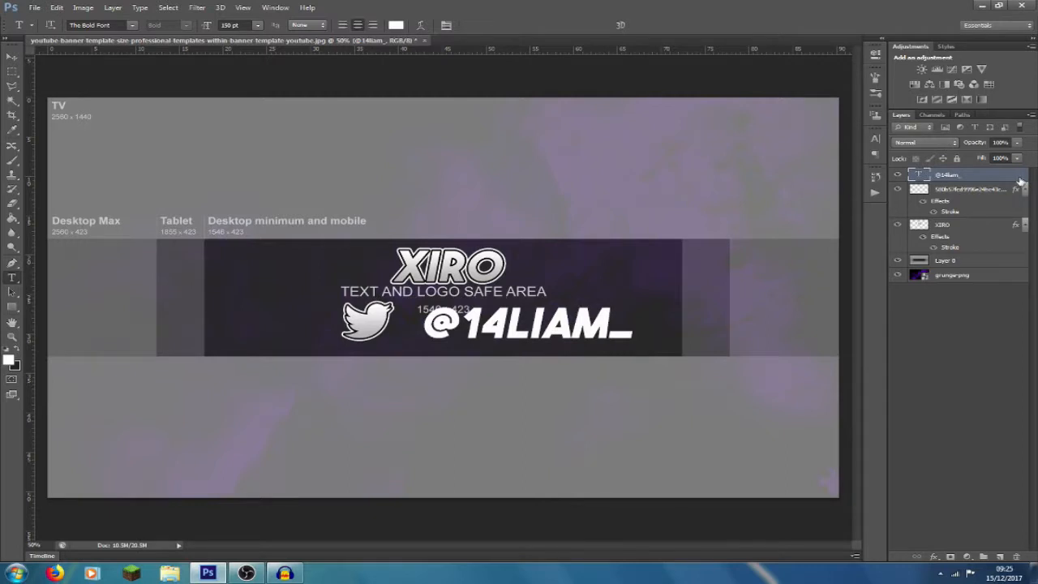
- Add a black-to-white linear Gradient Overlay at reduced opacity and a 90° angle to the Twitter handle text layer
double_click(1020, 180)
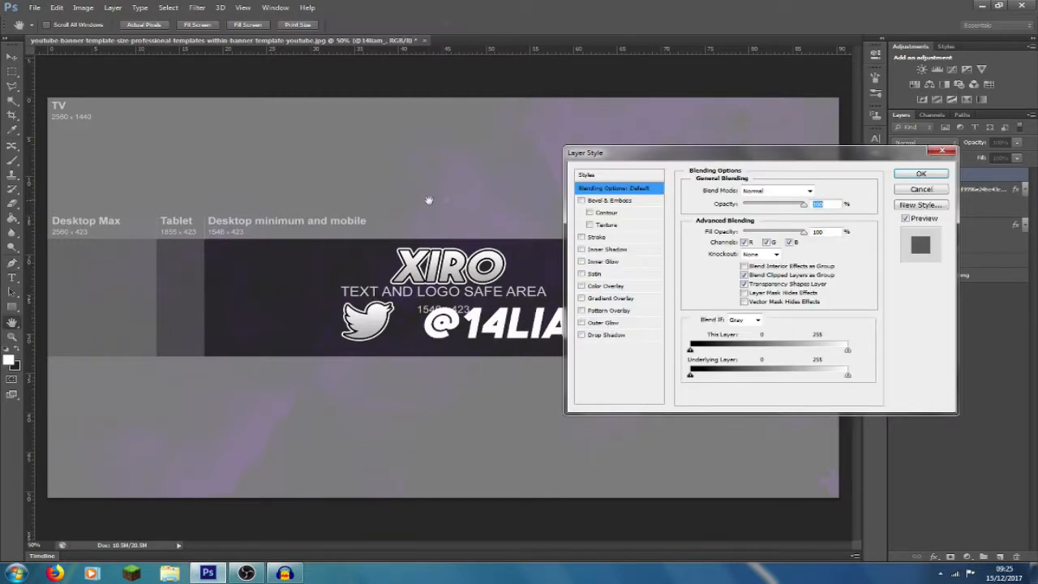
click(604, 286)
click(580, 286)
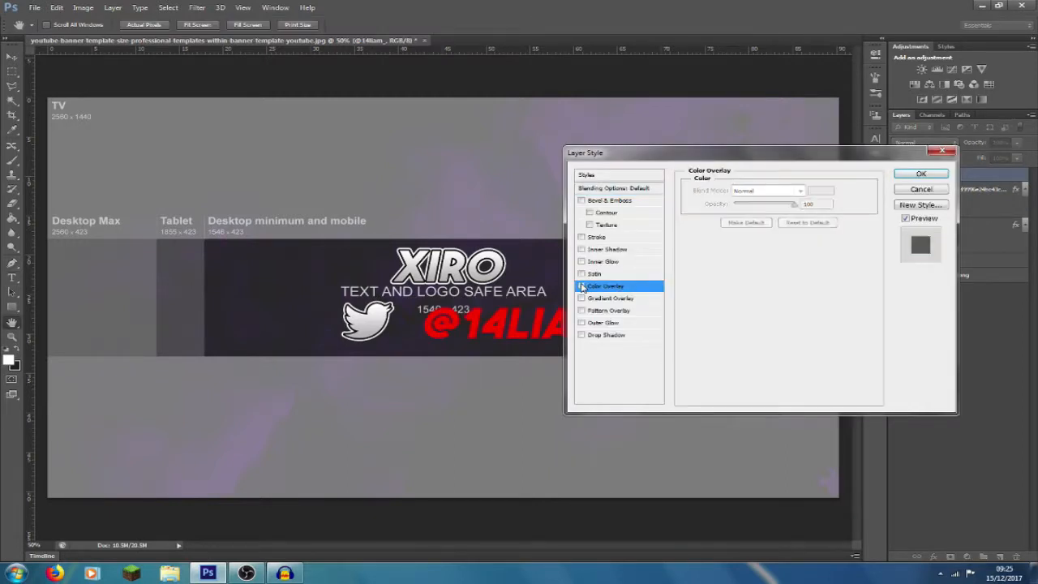
click(610, 298)
click(819, 203)
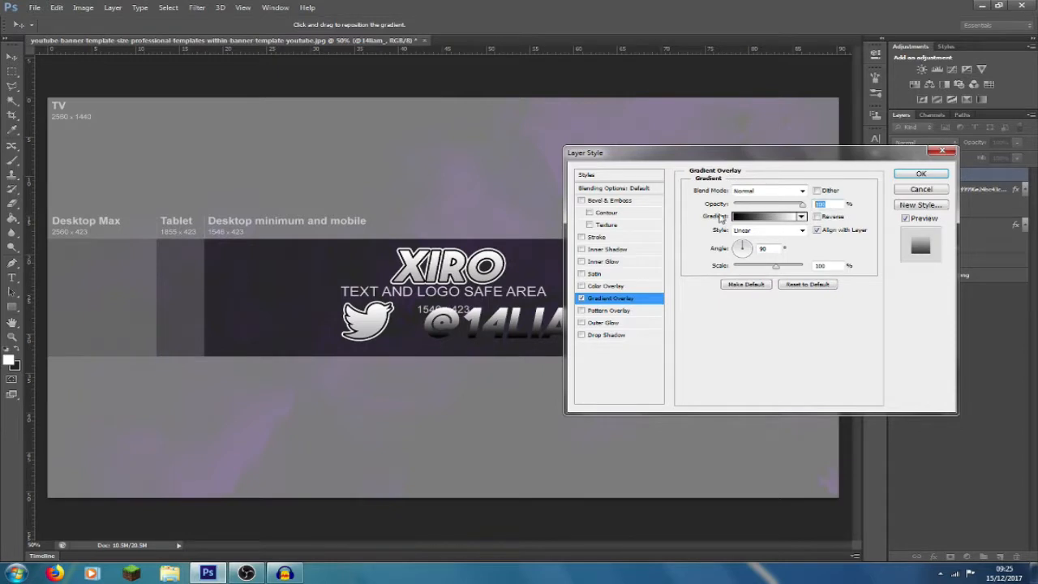
click(920, 174)
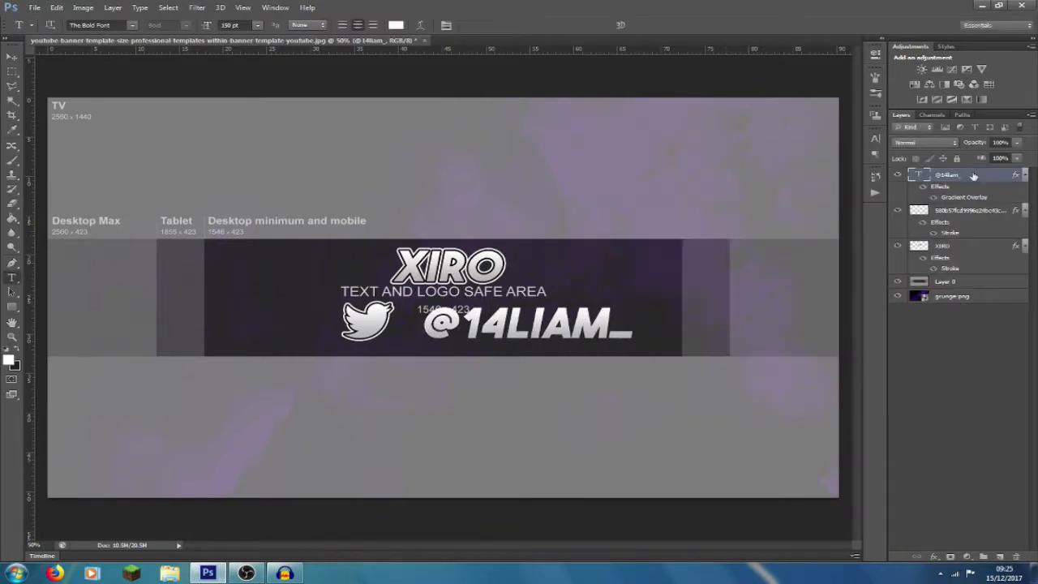
- Add a black outside Stroke to the Twitter handle text and rasterize its layer style
double_click(1001, 180)
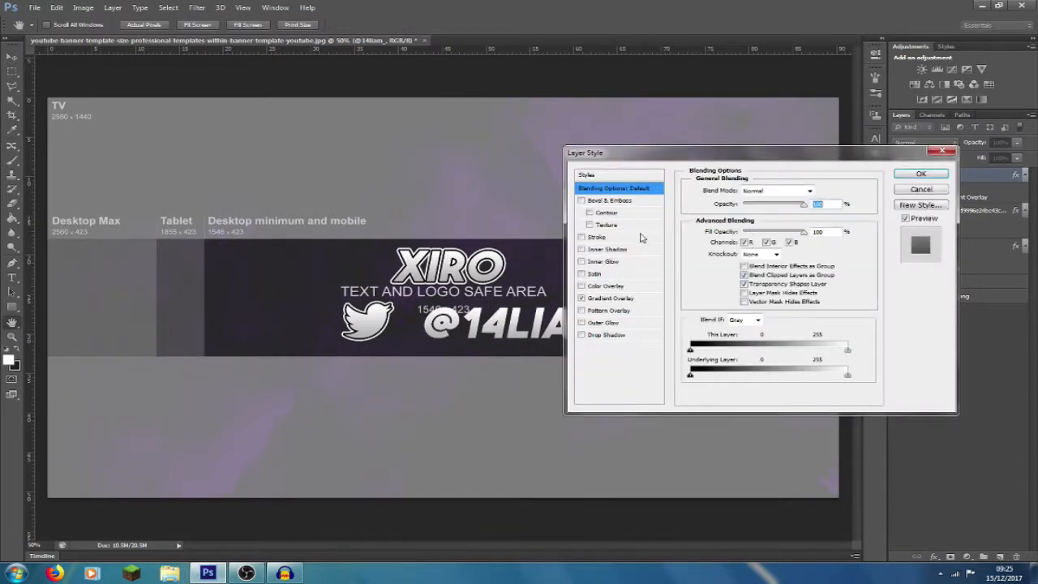
click(581, 237)
click(596, 237)
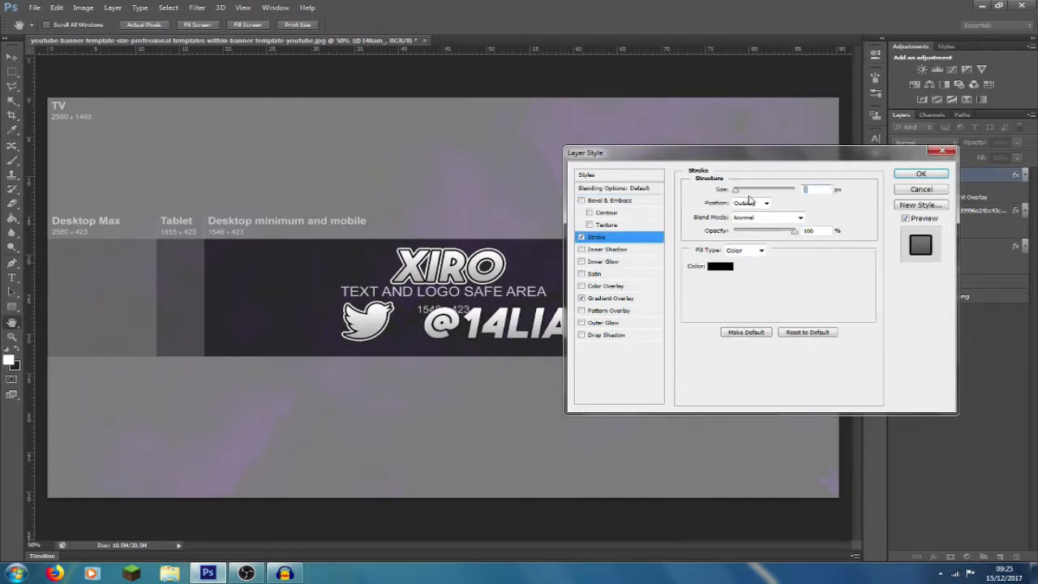
click(920, 174)
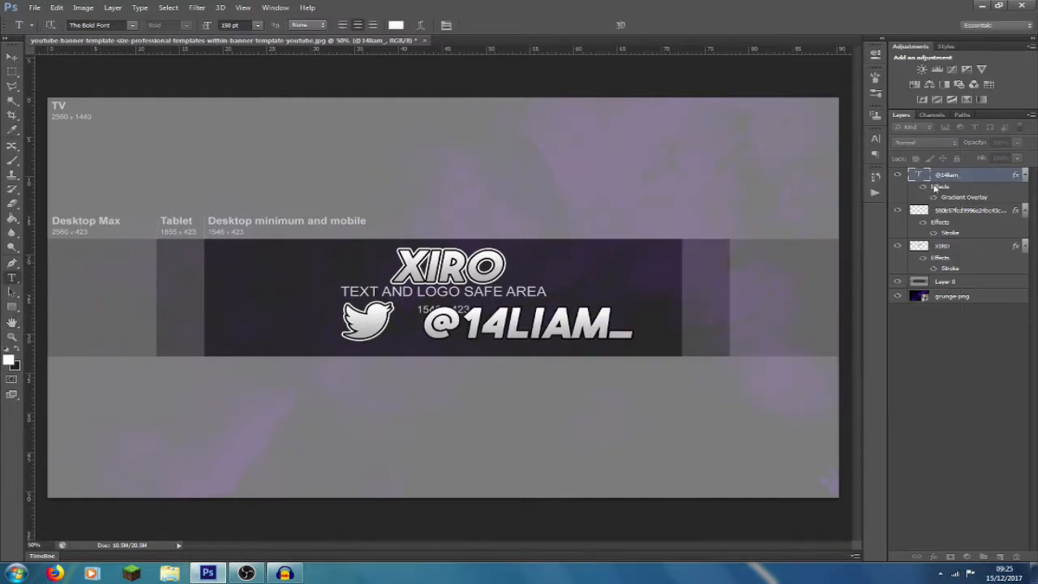
right_click(999, 176)
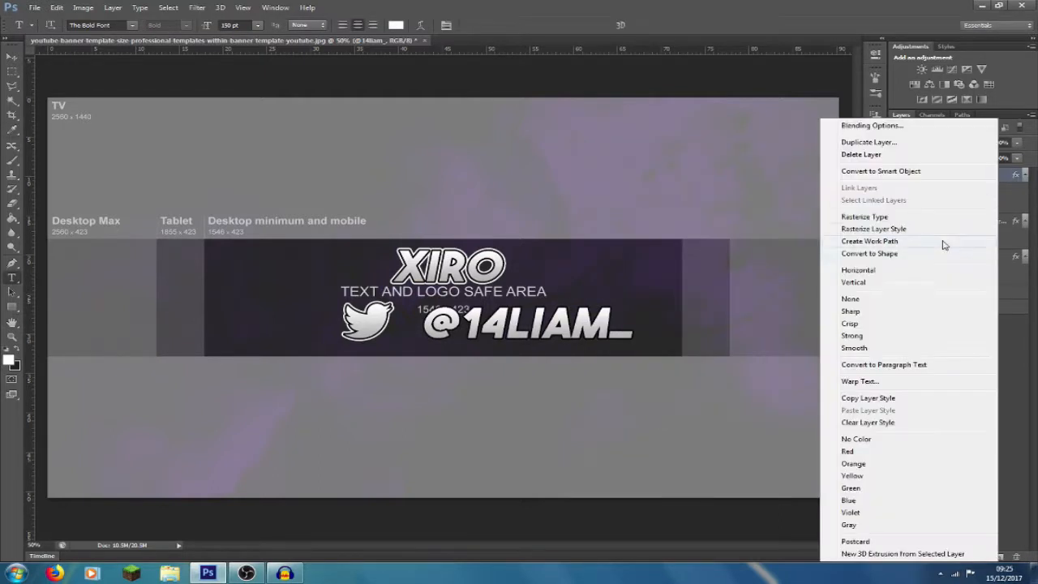
click(896, 229)
- Add a white outside Stroke at 100% opacity around the rasterized Twitter handle
double_click(1009, 178)
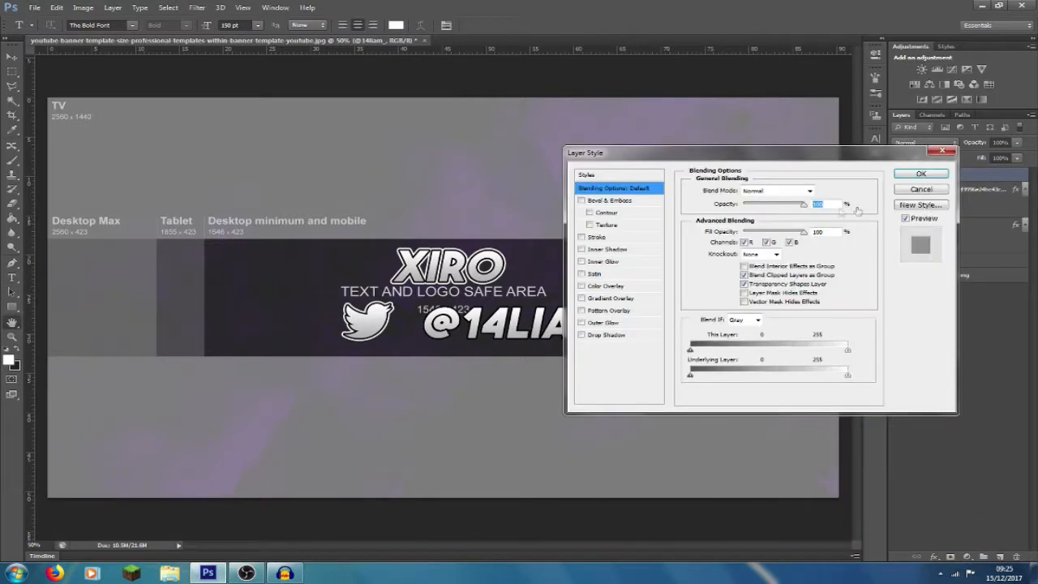
click(581, 237)
click(597, 238)
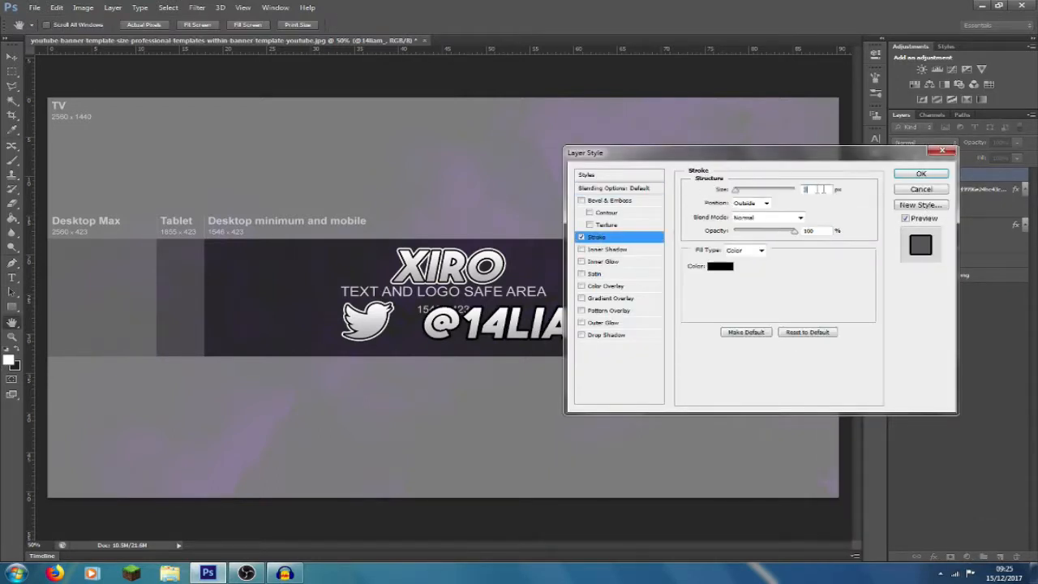
click(715, 268)
drag(89, 163, 37, 130)
click(331, 123)
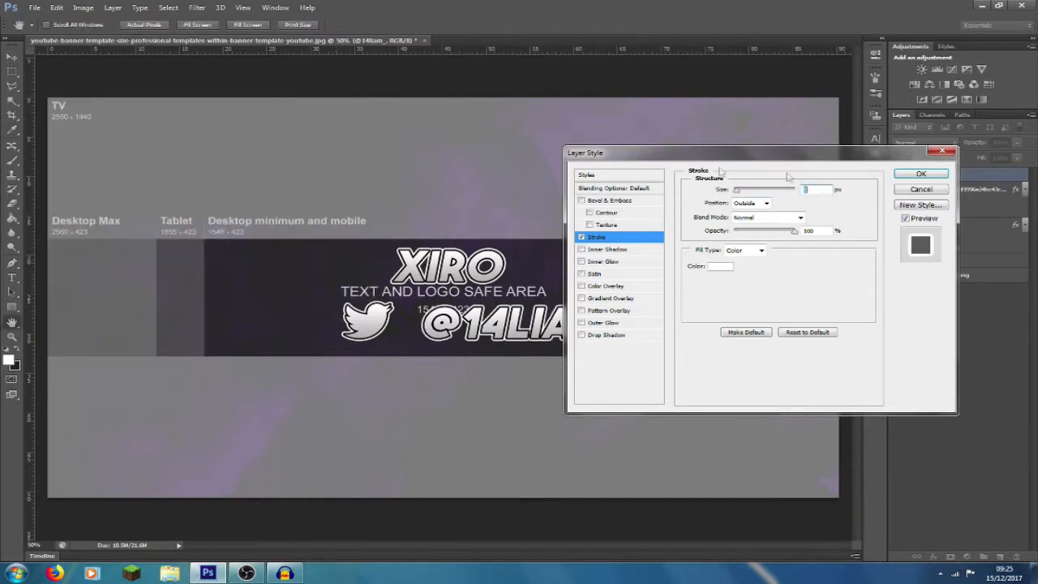
click(921, 174)
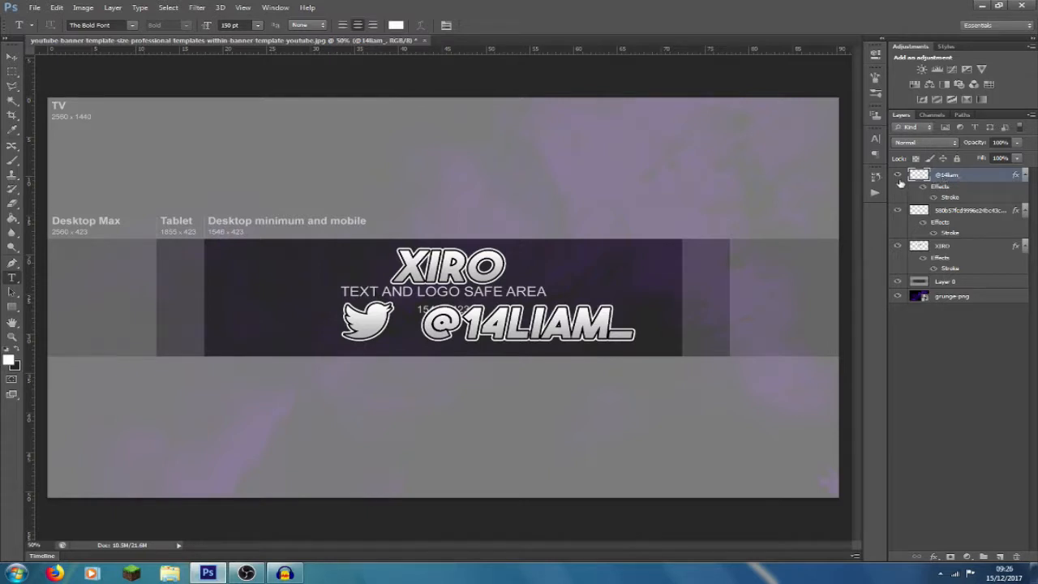
- Scale the Twitter handle layer proportionally about its center to about 50% of its size
key(ctrl+t)
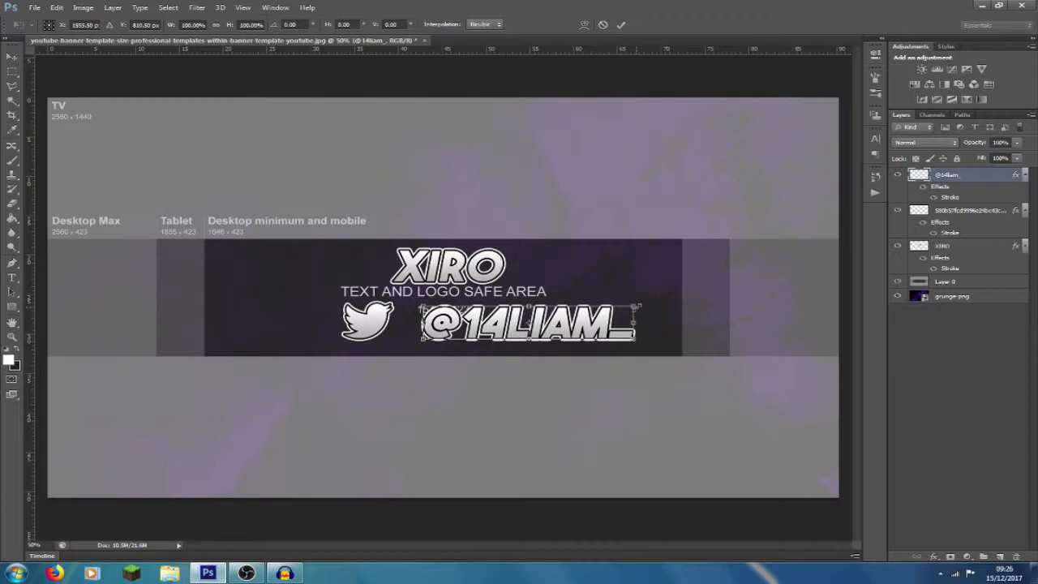
drag(635, 306, 582, 315)
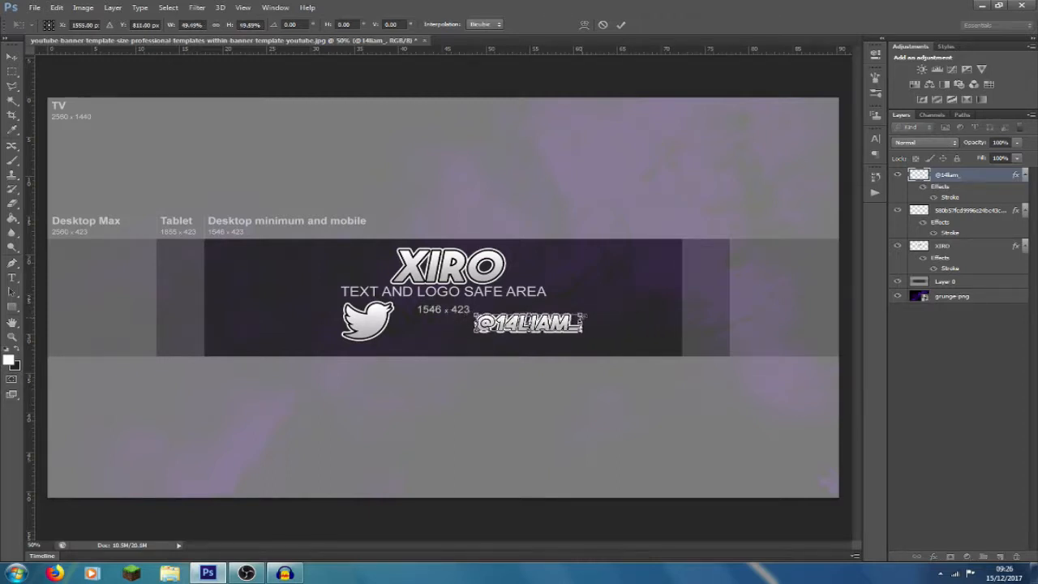
click(620, 24)
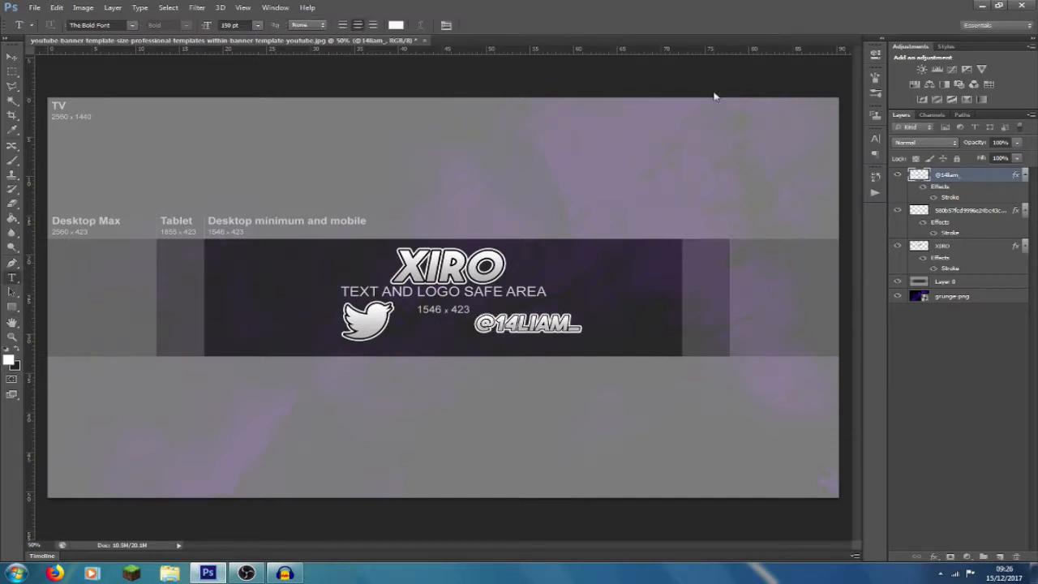
- Scale the Twitter bird down to the handle's height and place it directly beside the start of the handle
click(990, 212)
key(ctrl+t)
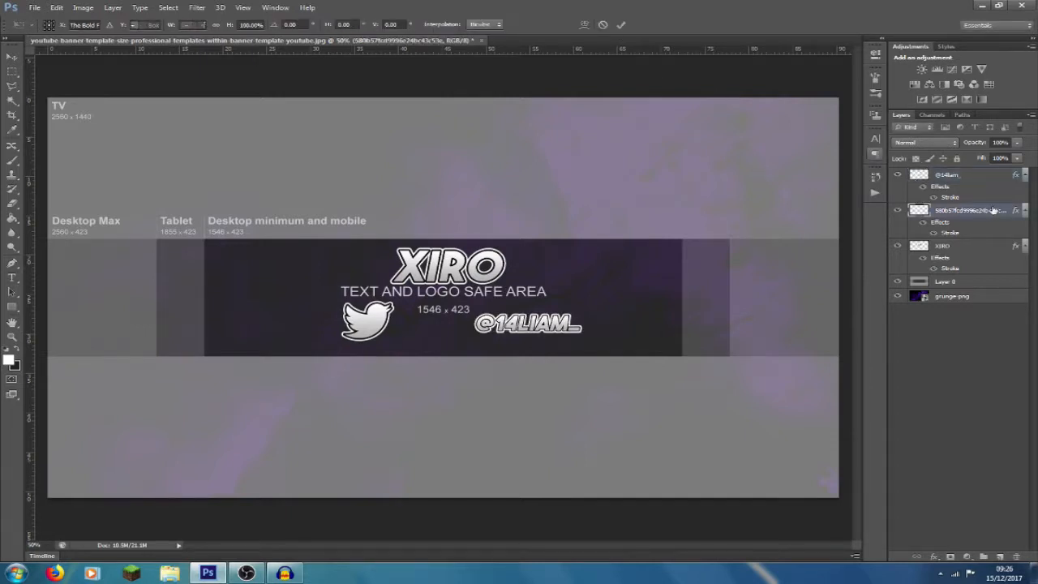
drag(393, 304, 459, 321)
click(620, 24)
key(t)
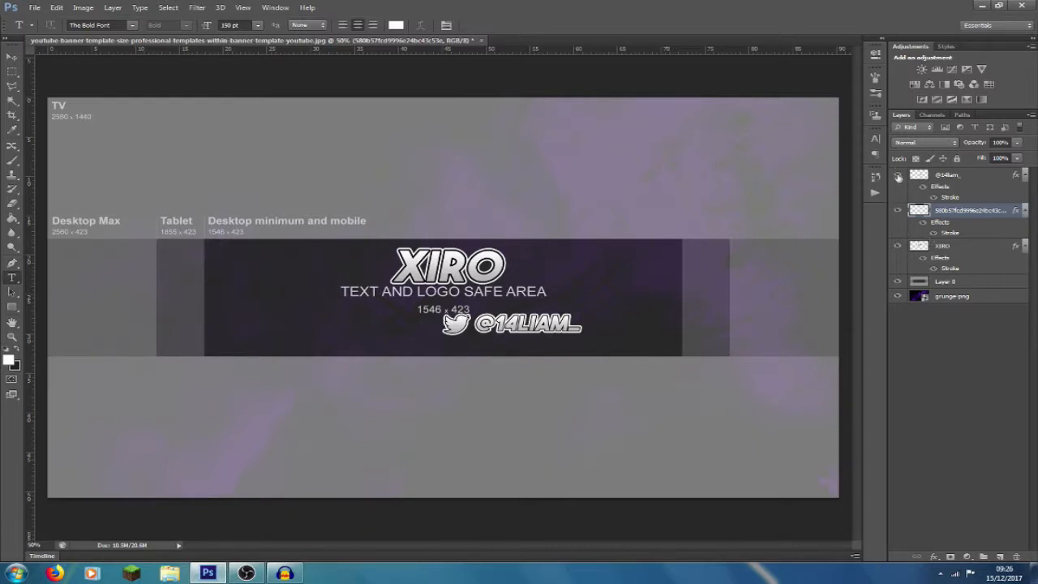
- Place a horizontal guide through the Twitter bird's center with the handle hidden, then show the handle and align it to the guide
click(897, 175)
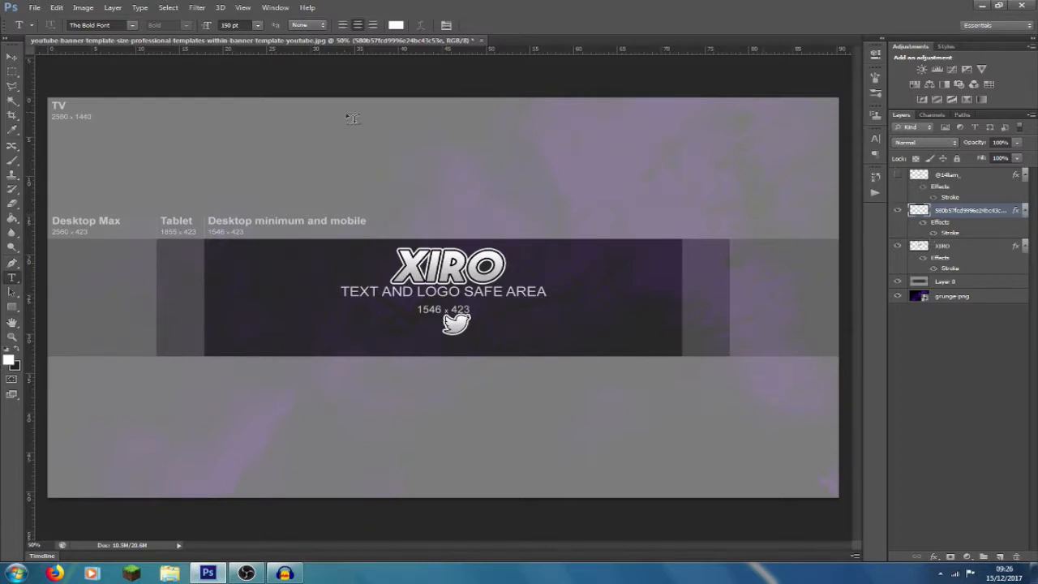
drag(334, 50, 389, 323)
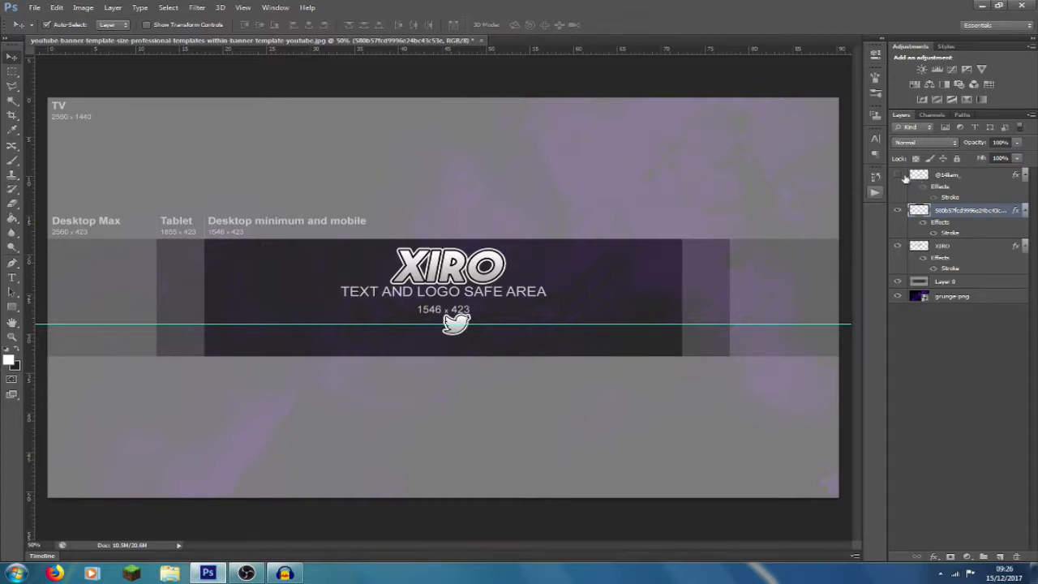
click(897, 175)
click(535, 325)
mouse_move(535, 325)
mouse_down()
mouse_move(537, 344)
mouse_move(533, 325)
mouse_up()
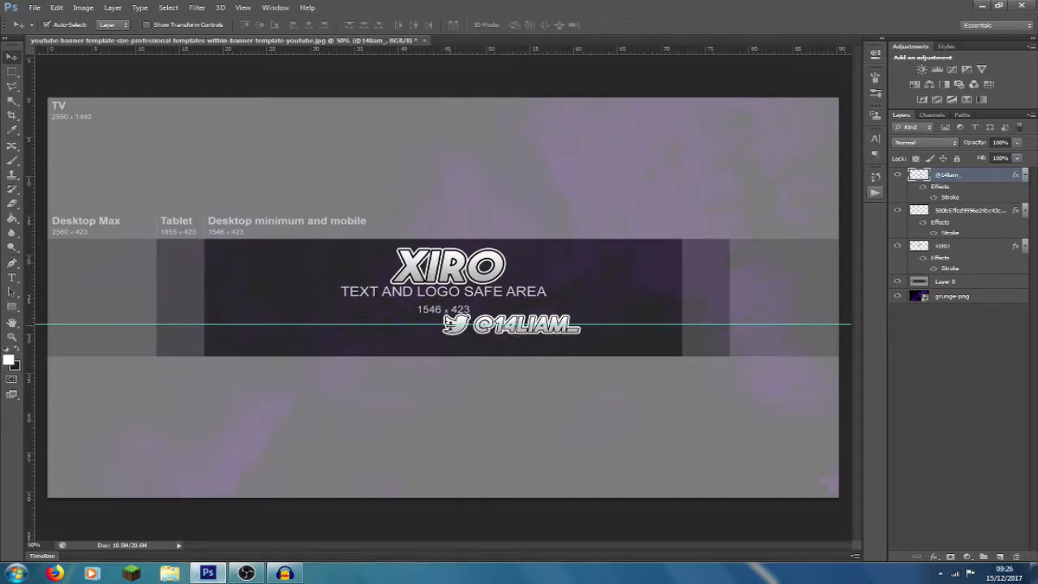
- Combine the Twitter bird and handle layers into one Smart Object
click(972, 216)
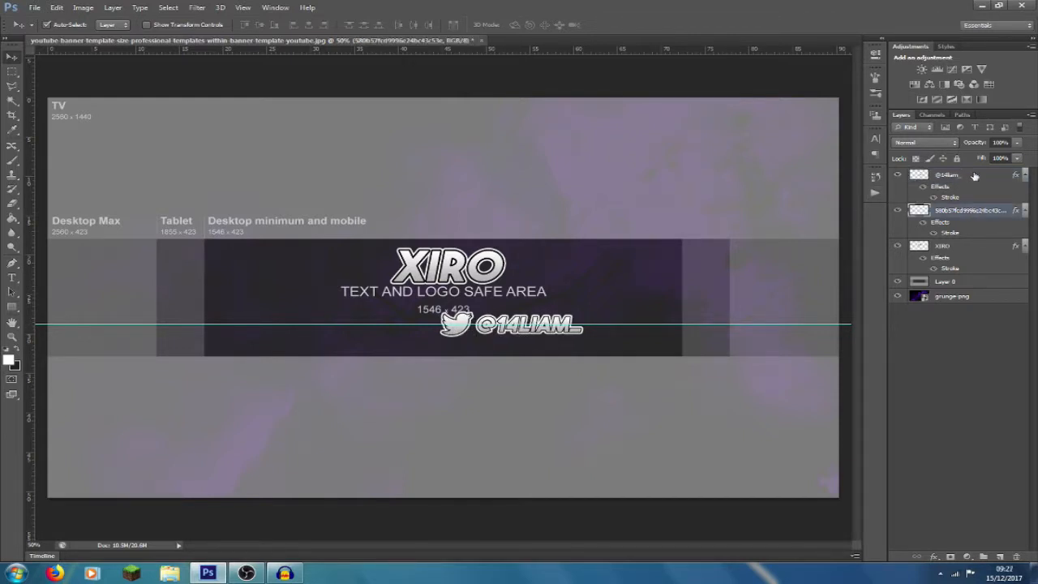
shift+click(975, 175)
right_click(974, 175)
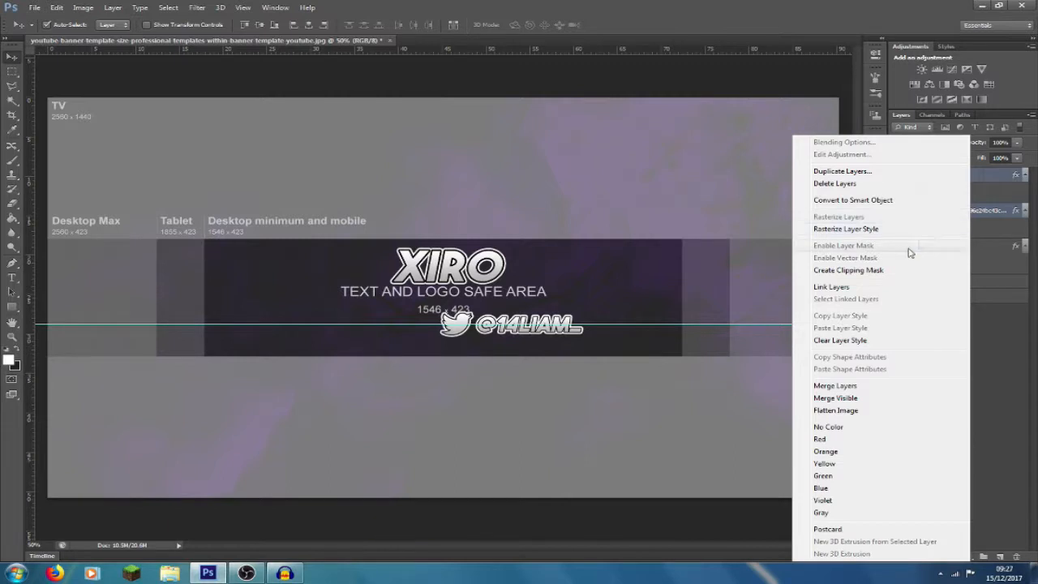
click(873, 200)
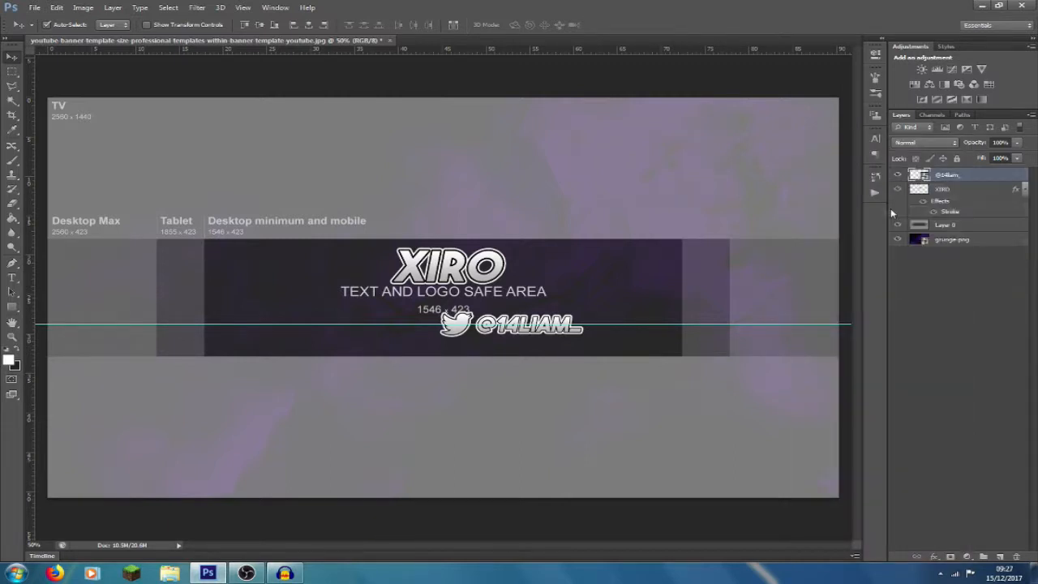
- Move the combined Twitter logo and handle beneath the XIRO text and remove the horizontal guide
key(ctrl+t)
drag(568, 315, 492, 324)
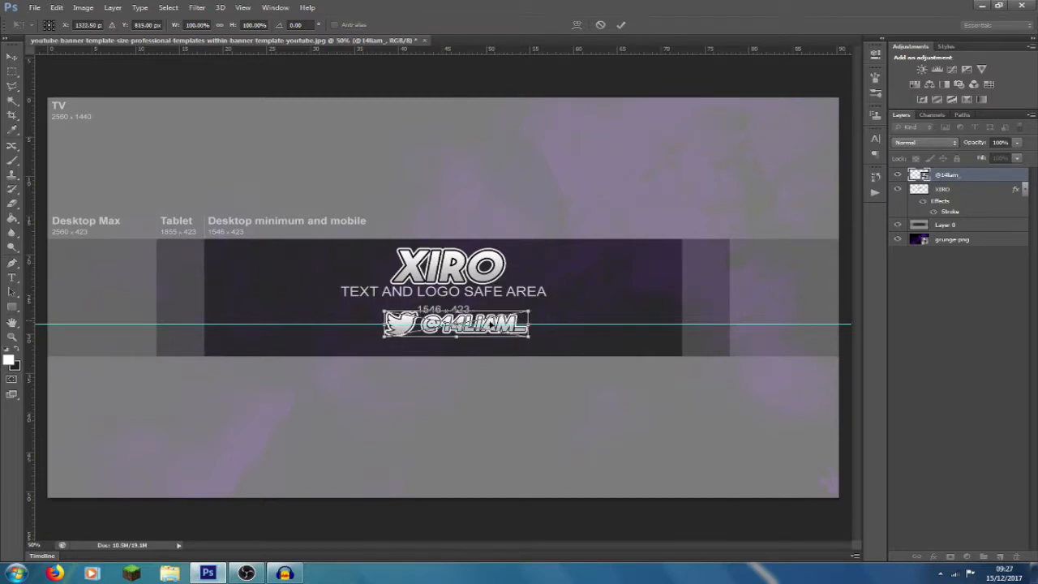
click(622, 25)
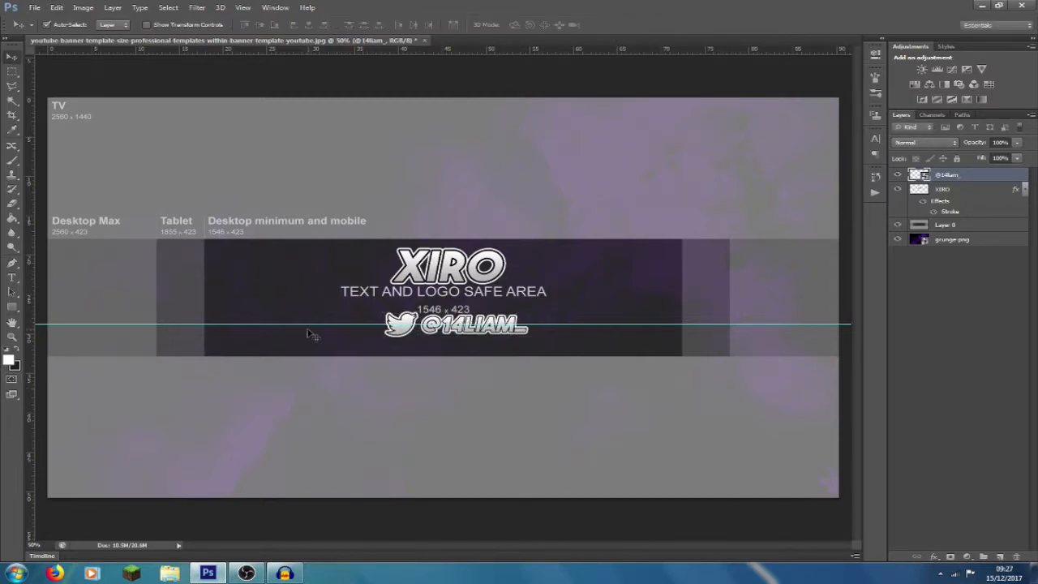
drag(308, 324, 308, 47)
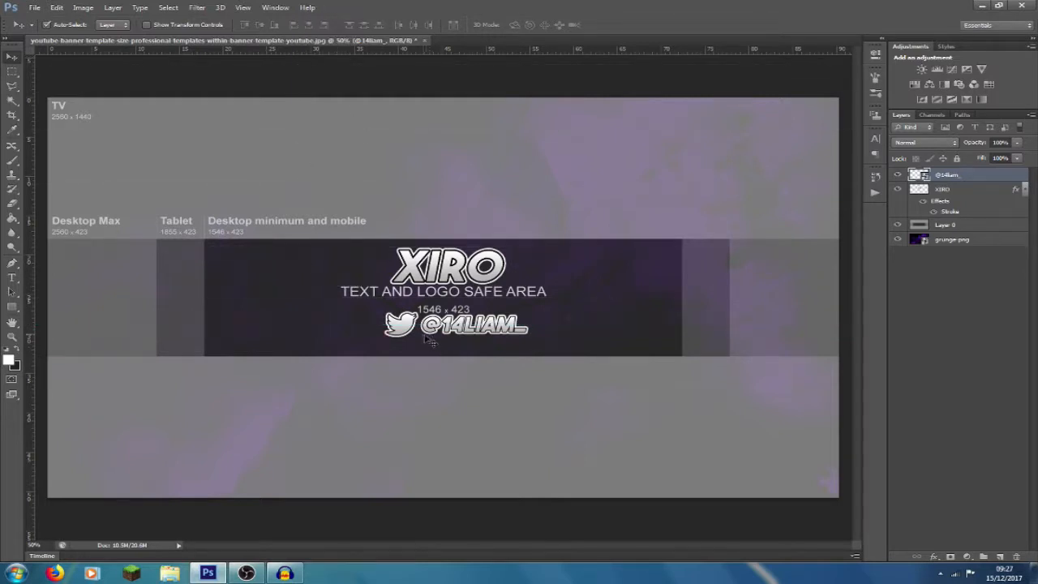
- Center the Twitter Smart Object and the XIRO layer horizontally on the whole canvas, and clear the selection
key(ctrl+a)
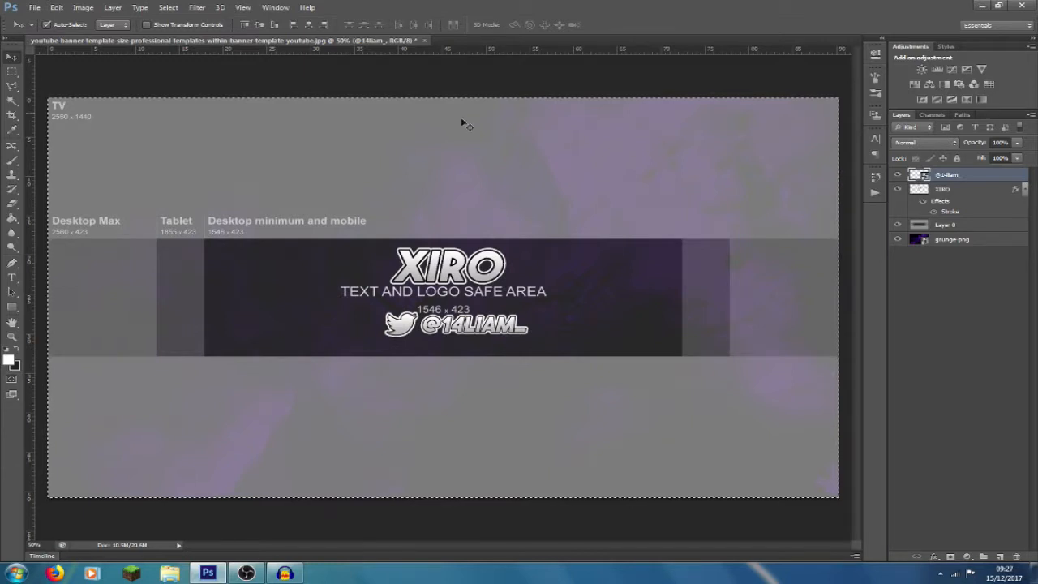
click(308, 25)
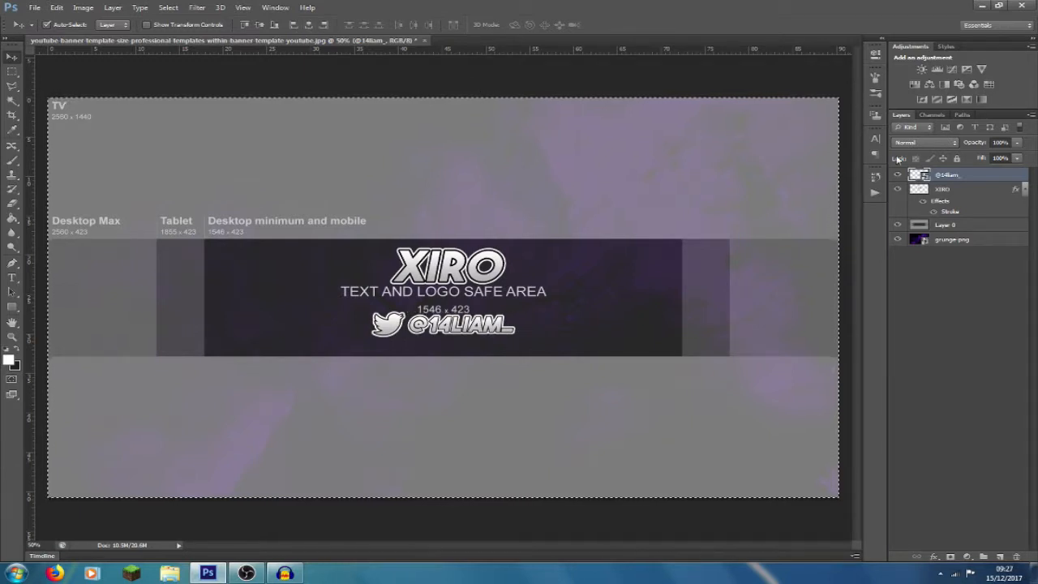
click(966, 196)
click(308, 25)
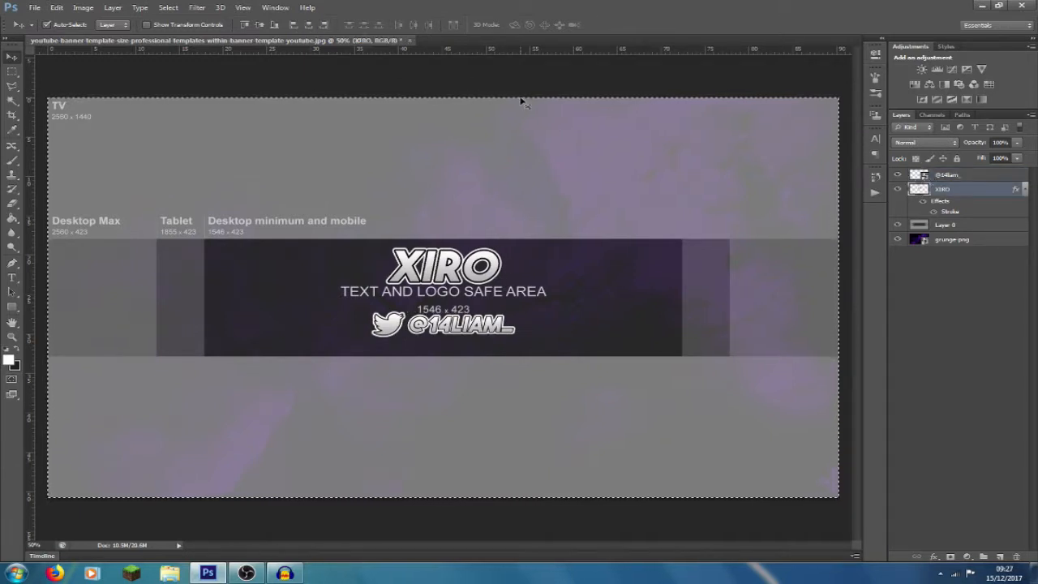
key(ctrl+d)
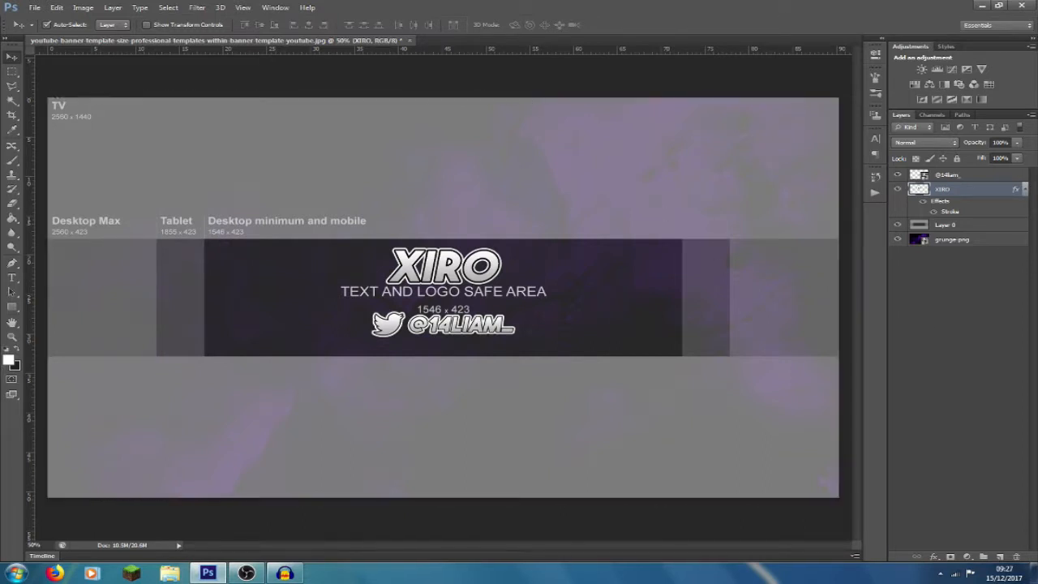